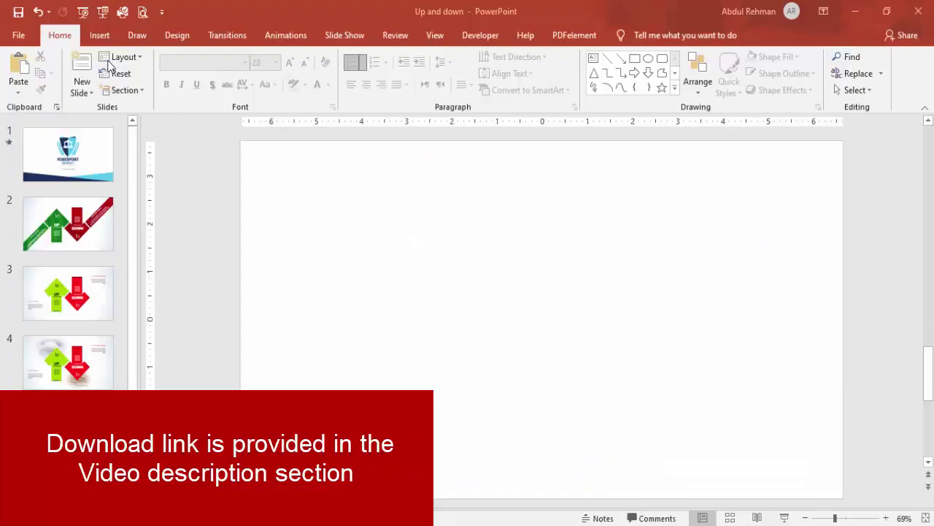
Draw a blue Half Frame shape on the slide and remove its outline.
left_click(100, 37)
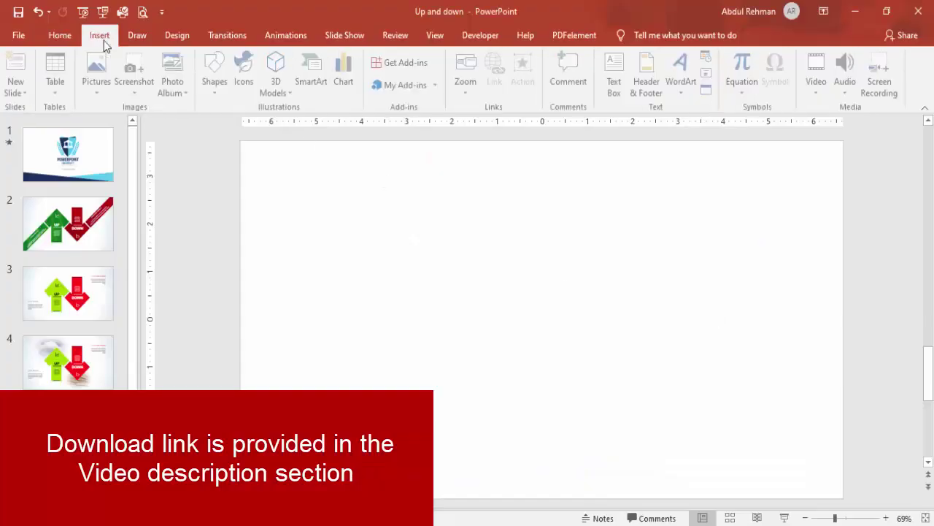
left_click(217, 86)
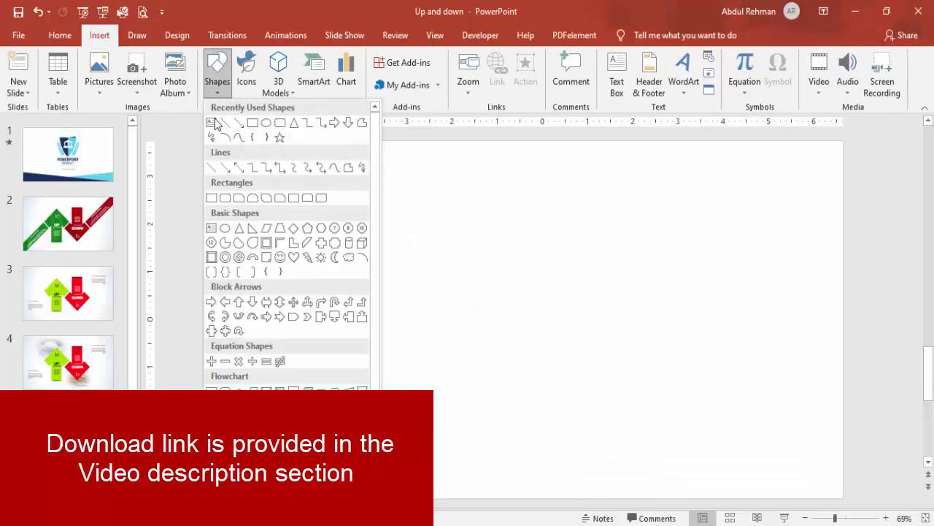
left_click(293, 244)
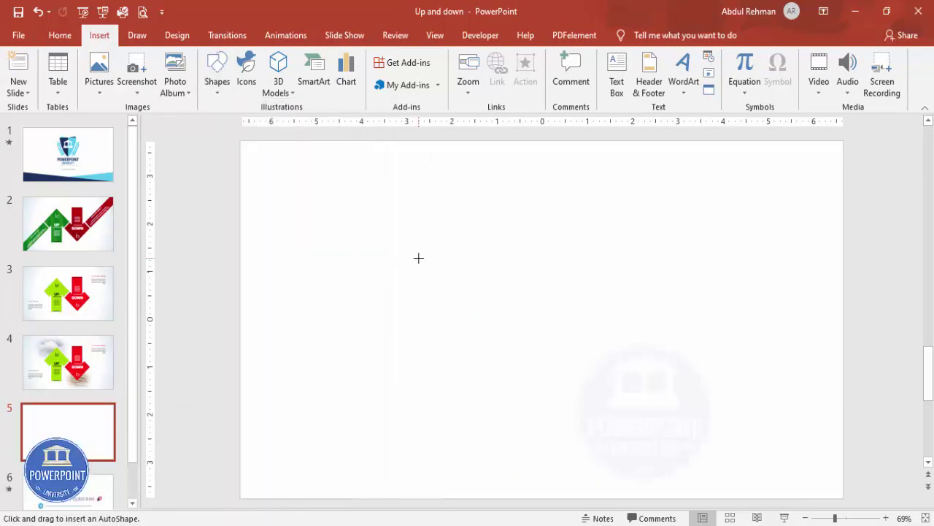
mouse_move(420, 259)
left_mouse_down()
mouse_move(507, 349)
mouse_move(514, 344)
left_mouse_up()
left_click(373, 74)
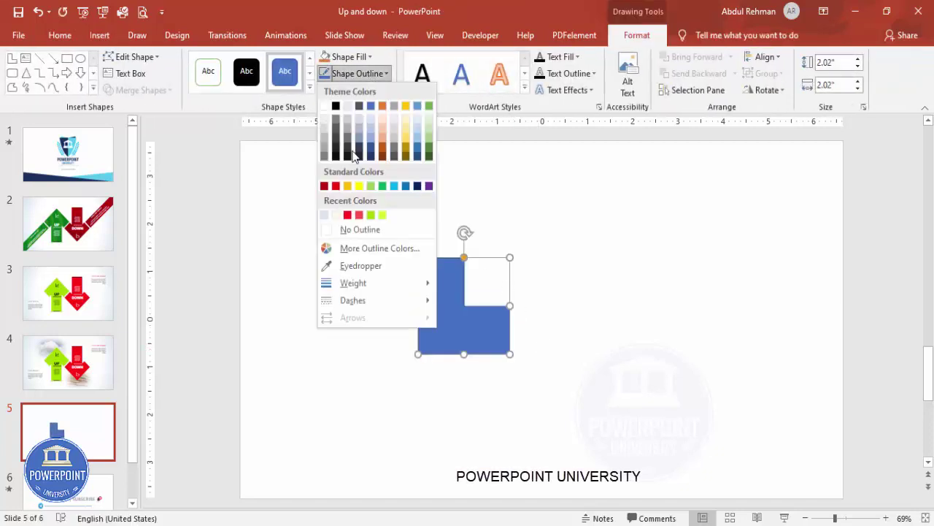
left_click(367, 230)
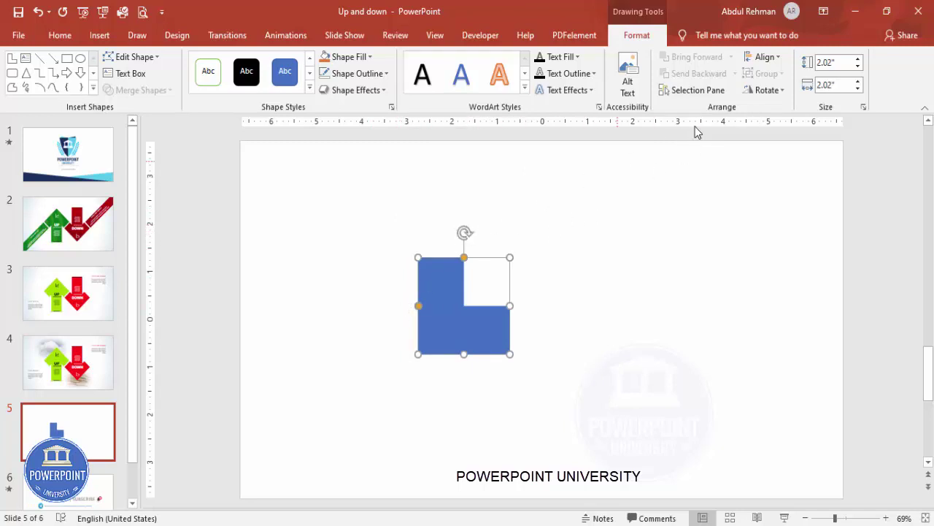
Rotate the half frame 45° into an upward chevron, enlarge it to 2.39", adjust its arms and move it up-left.
left_click(766, 90)
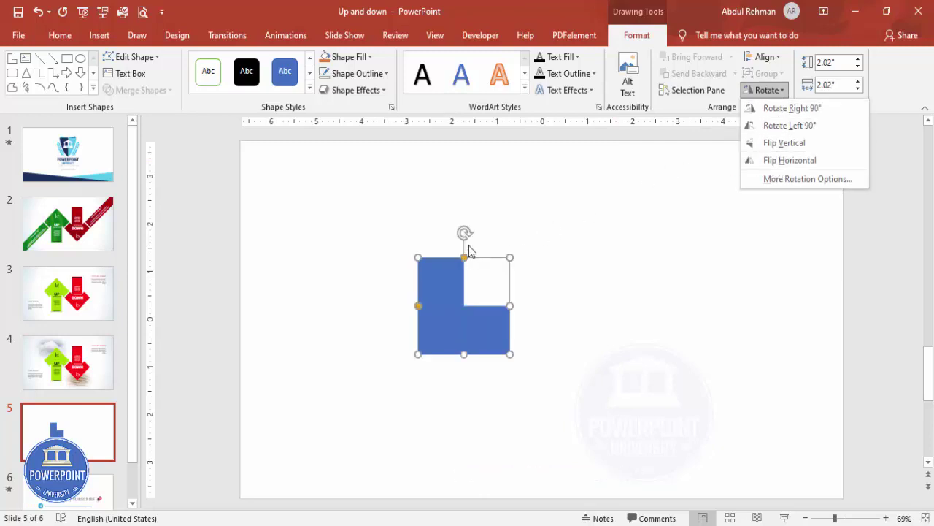
left_click(465, 233)
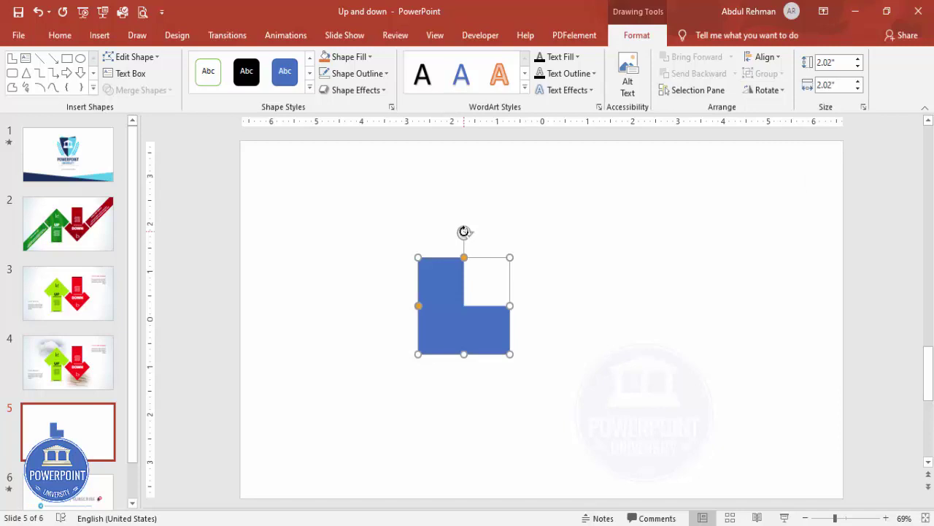
left_click_drag(465, 233, 510, 357)
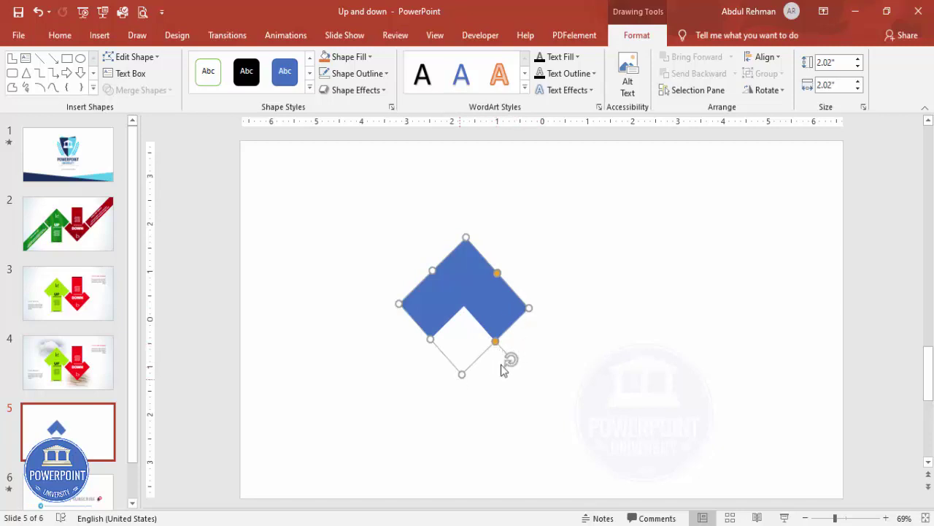
left_click_drag(533, 307, 546, 312)
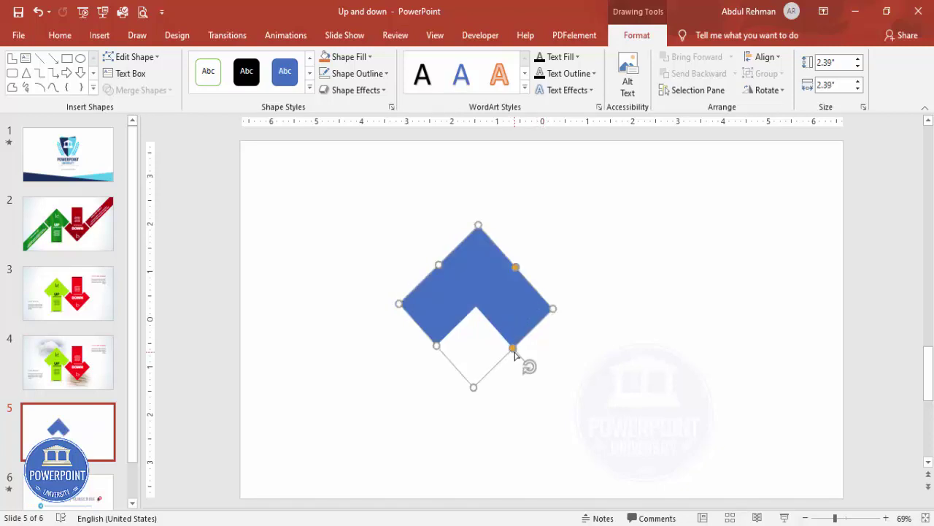
left_click_drag(514, 354, 520, 354)
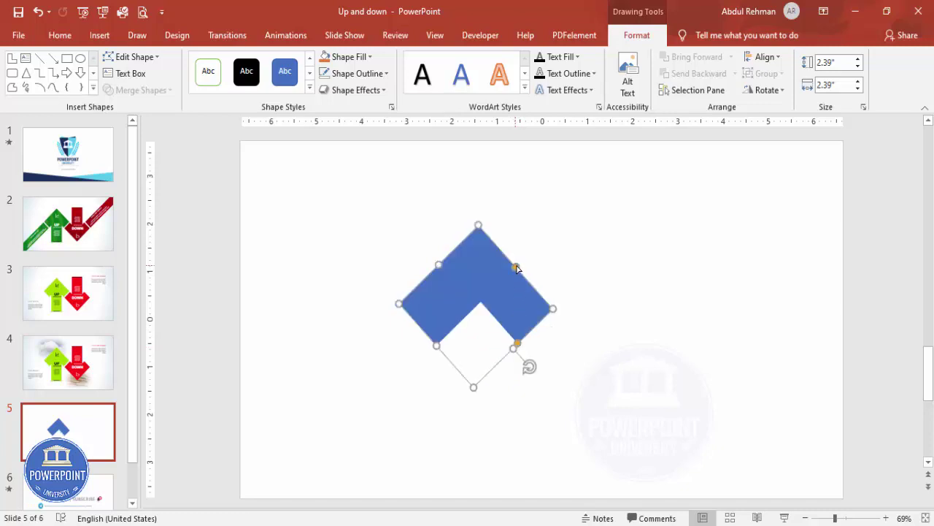
left_click_drag(516, 268, 512, 266)
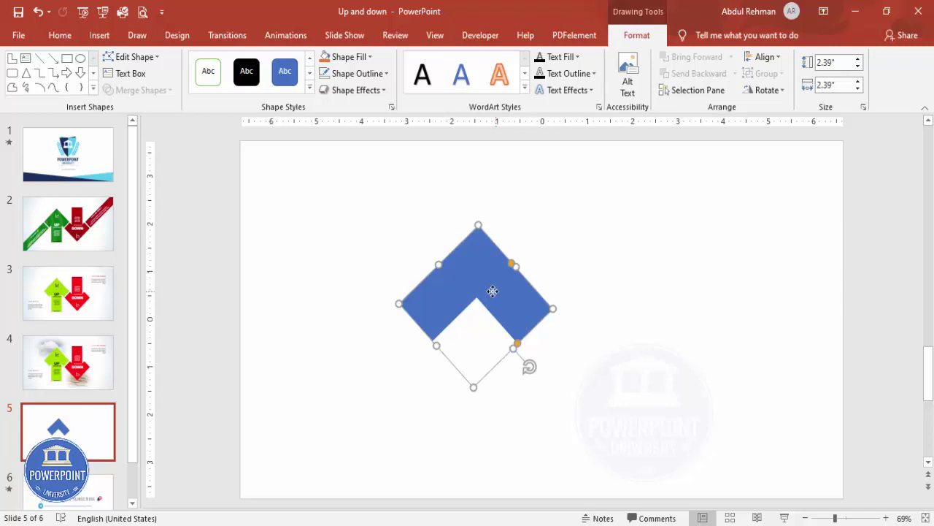
left_click_drag(499, 298, 458, 290)
Draw a rectangle for the arrow shaft beneath the chevron's point.
left_click(567, 316)
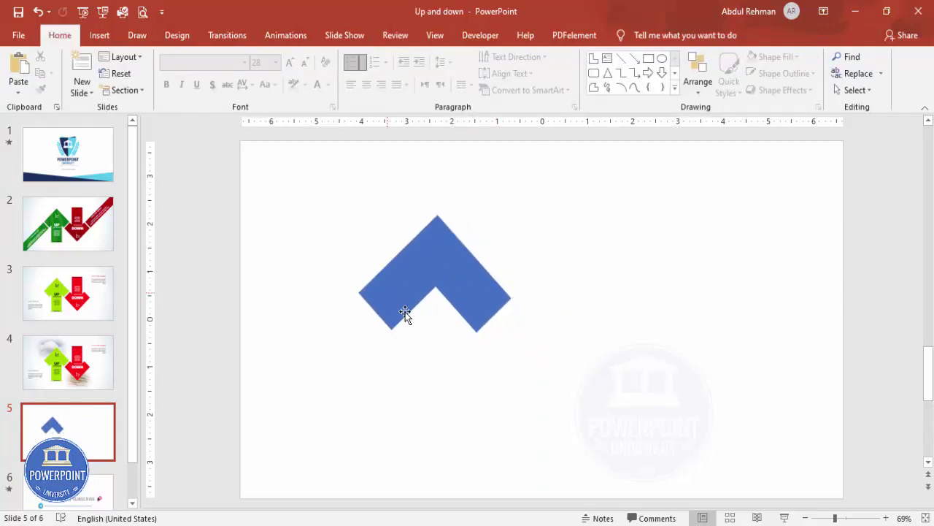
left_click(99, 35)
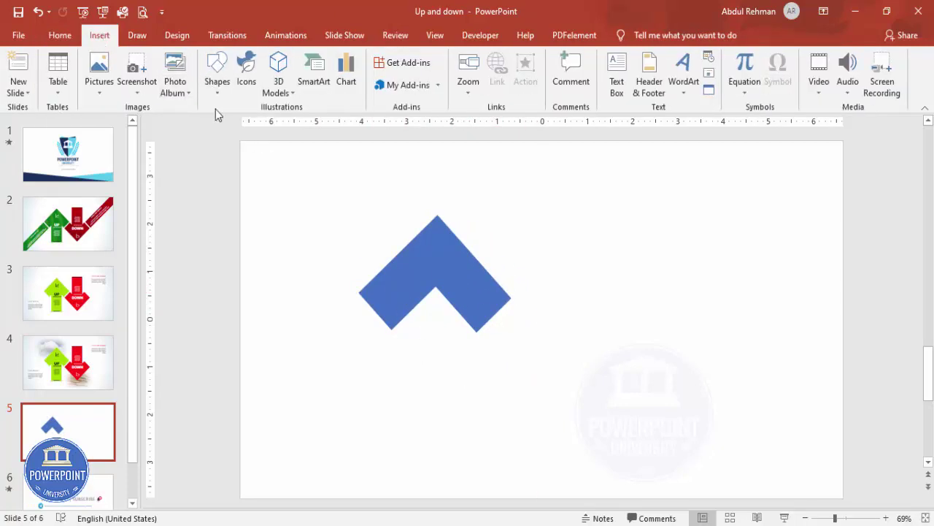
left_click(214, 93)
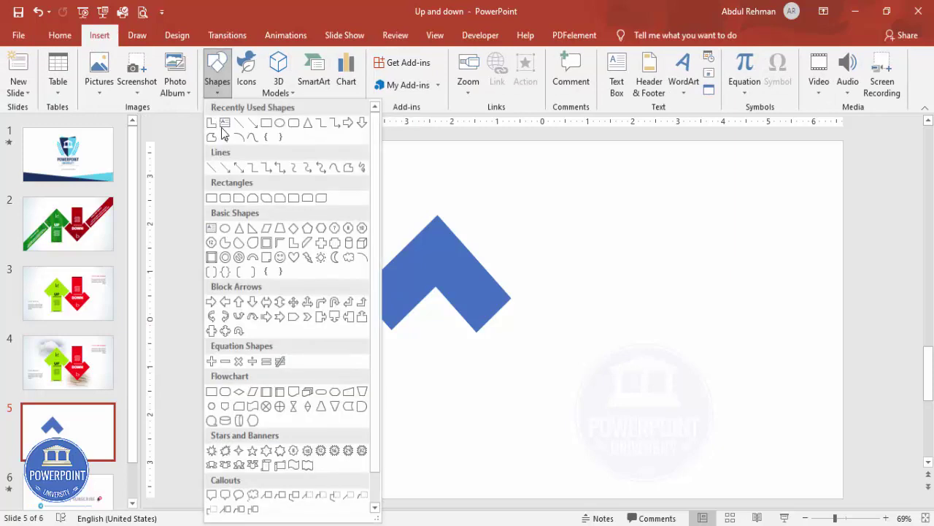
left_click(212, 198)
mouse_move(404, 276)
left_mouse_down()
mouse_move(451, 354)
mouse_move(467, 425)
left_mouse_up()
left_click_drag(444, 395, 446, 392)
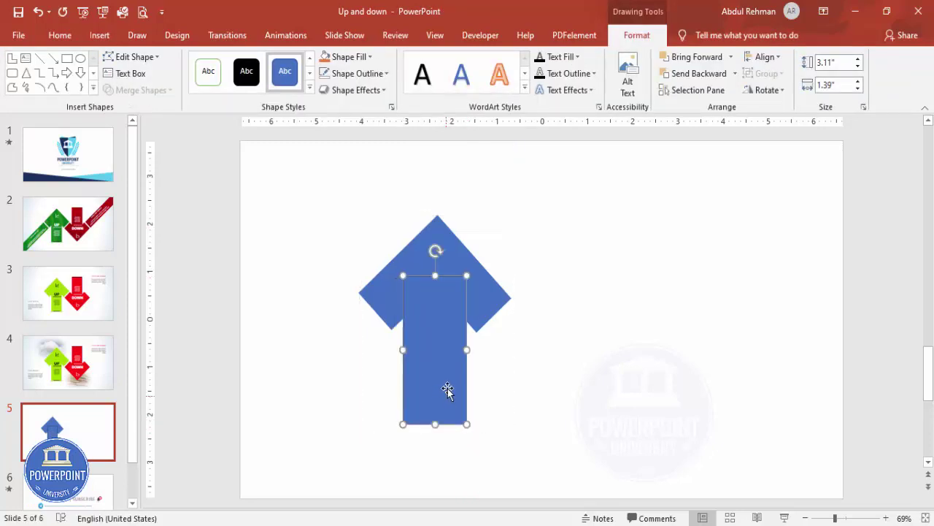
Center the rectangle and chevron on each other and remove the rectangle's outline.
left_click(491, 304, "shift")
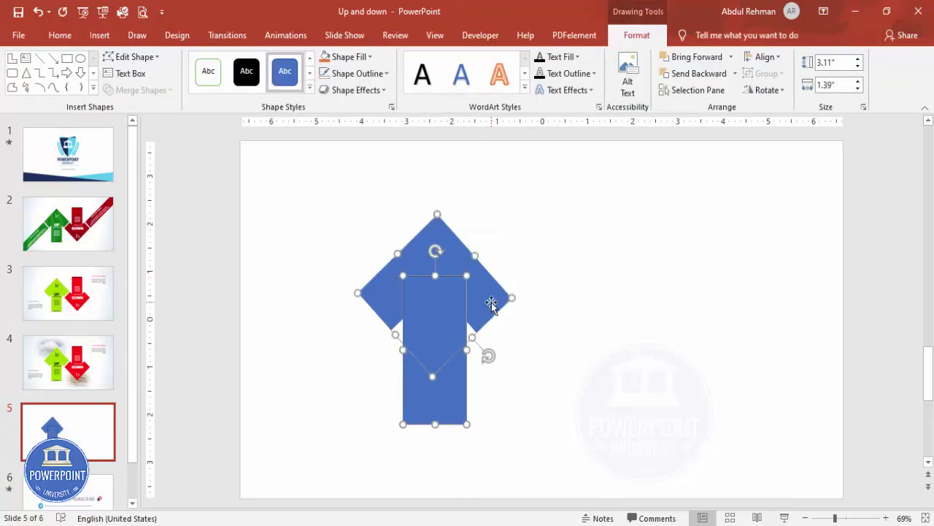
left_click(764, 56)
left_click(794, 94)
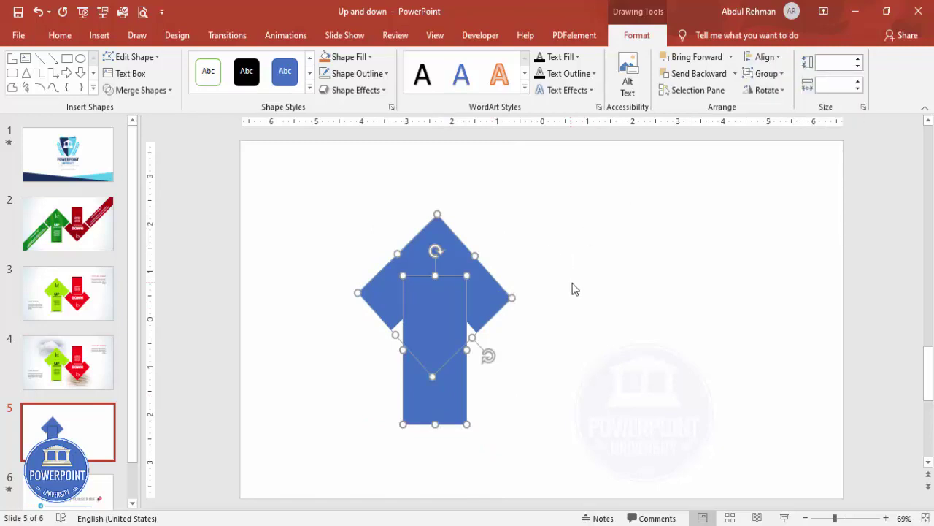
left_click(470, 199)
left_click(438, 292)
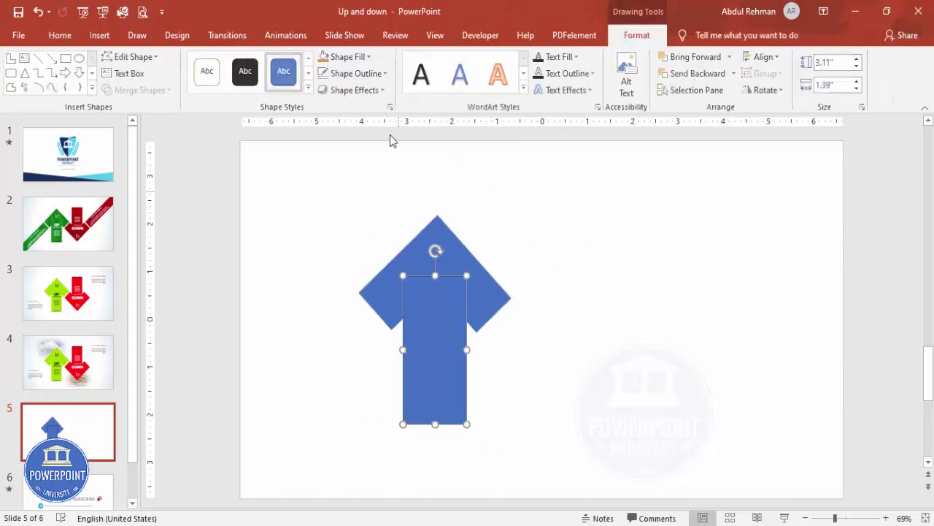
left_click(375, 73)
left_click(367, 235)
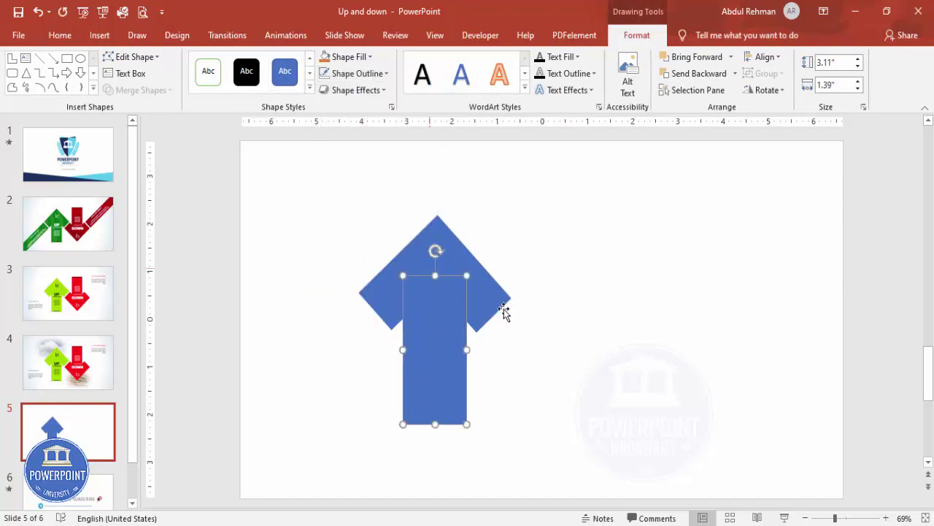
Lengthen the shaft downward, then Union both pieces into one 3.84" by 3.73" up arrow.
left_click(536, 334)
left_click(426, 357)
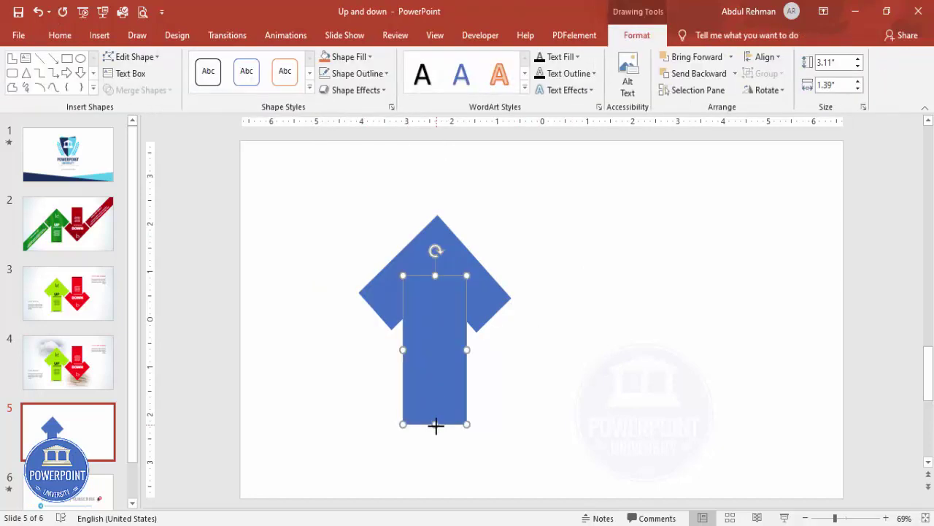
left_click_drag(435, 426, 435, 436)
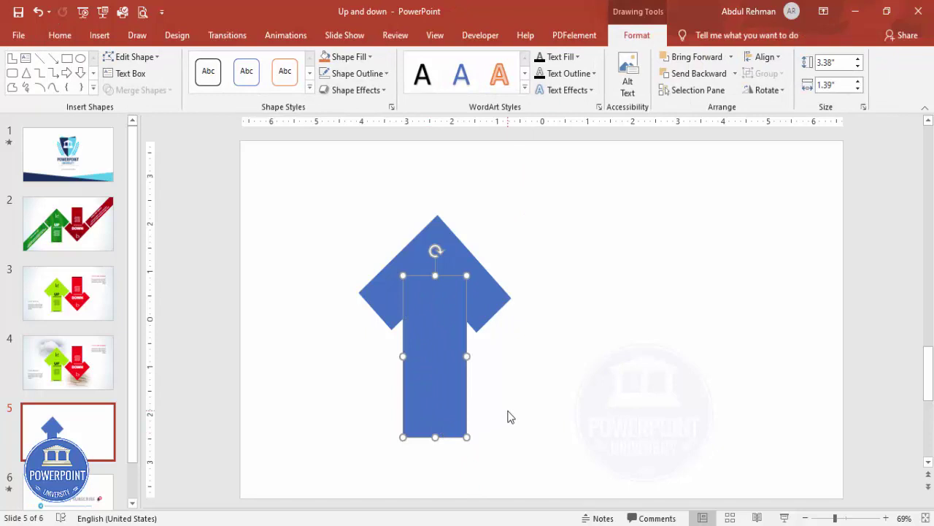
left_click(503, 406)
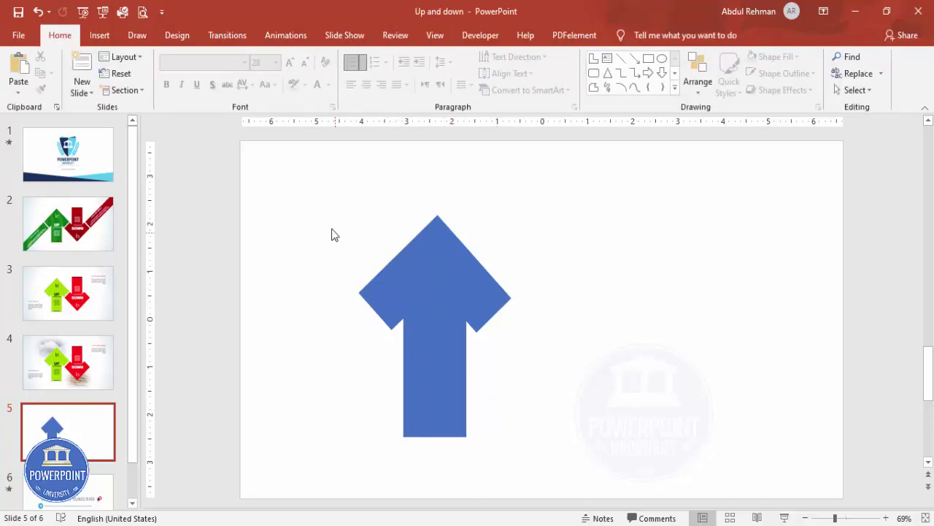
key("ctrl+a")
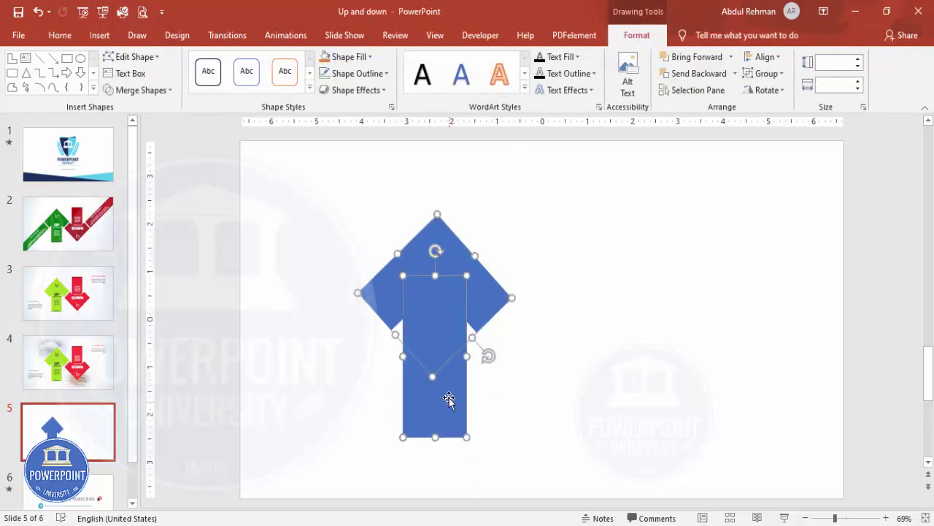
left_click(163, 94)
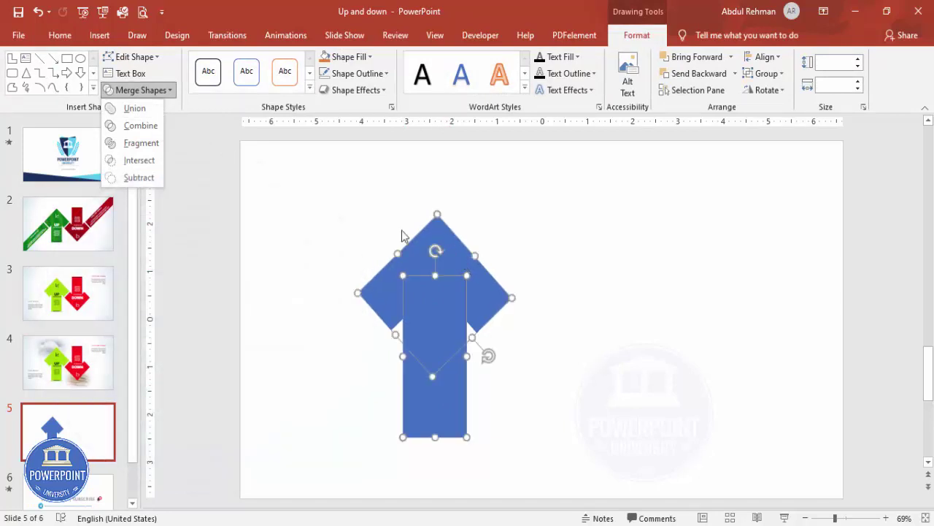
left_click(135, 108)
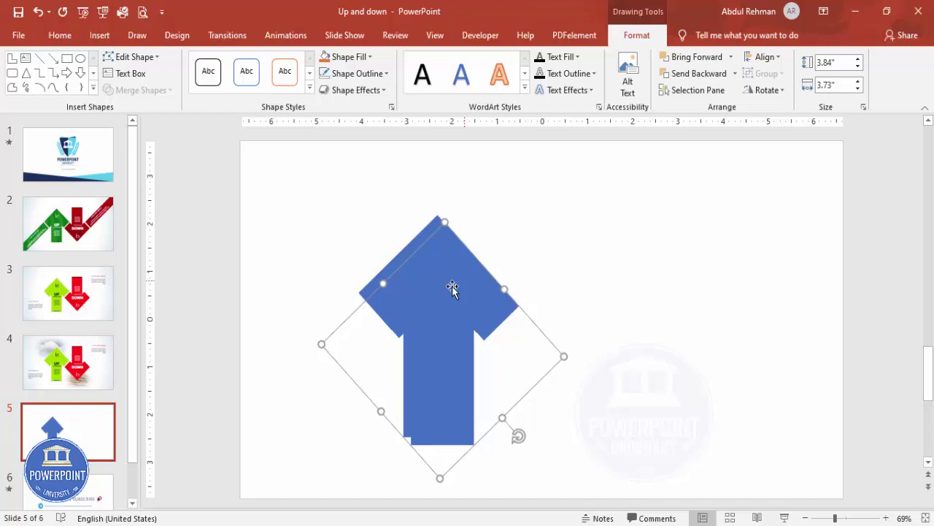
Duplicate the up arrow to the right, flip it vertically into a down arrow and position it.
left_click_drag(453, 286, 586, 283)
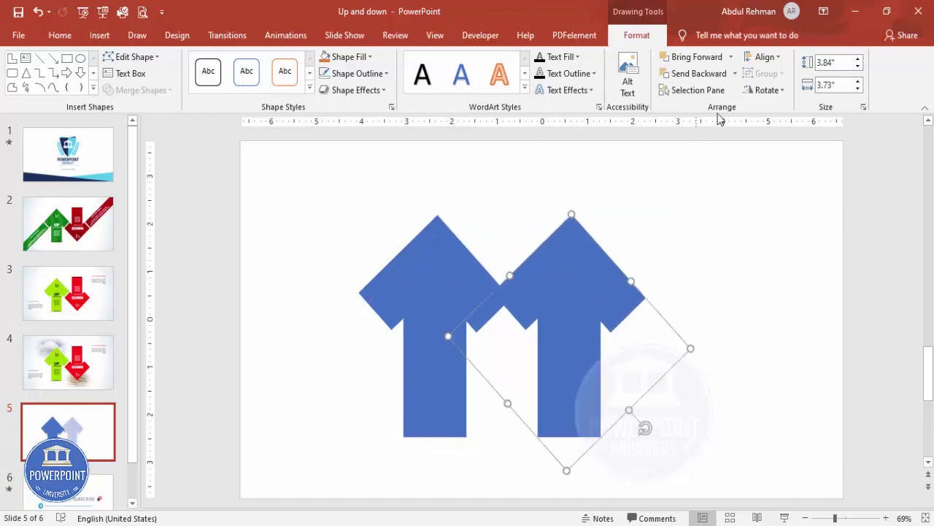
left_click(782, 90)
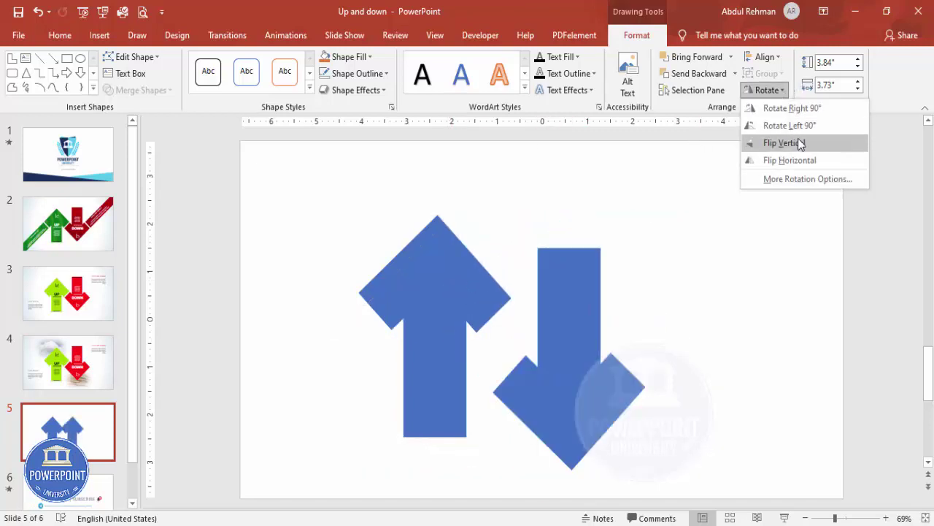
left_click(784, 143)
left_click_drag(565, 343, 563, 298)
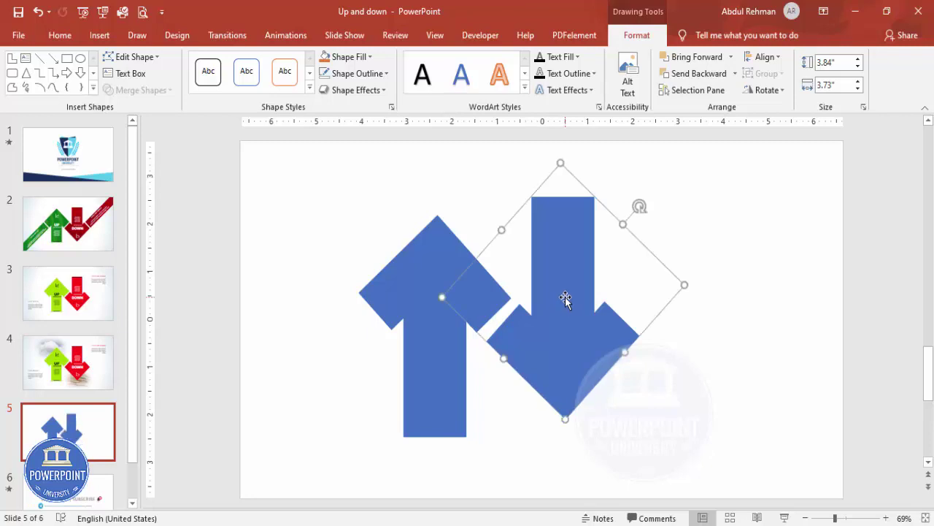
key("ctrl+Up")
key("ctrl+Up")
key("ctrl+Up")
key("ctrl+Down")
key("ctrl+Down")
key("ctrl+Down")
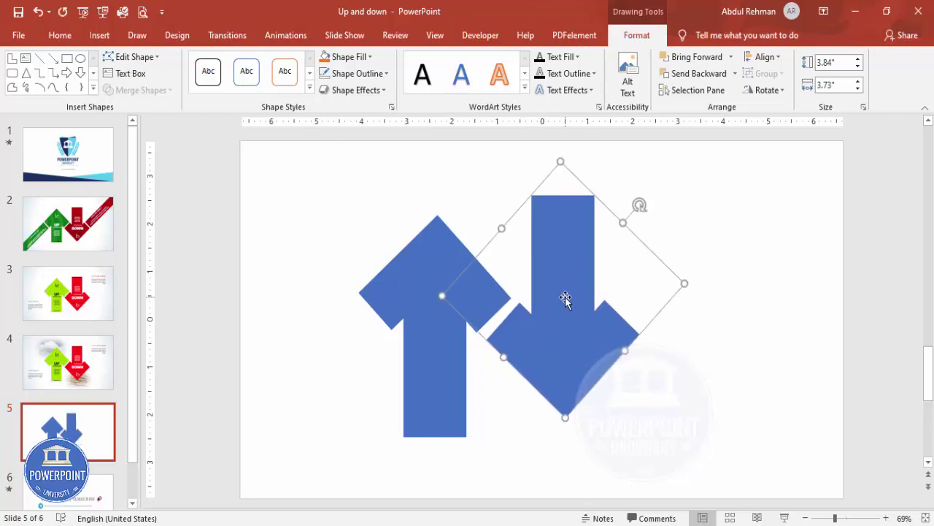
left_click(687, 379)
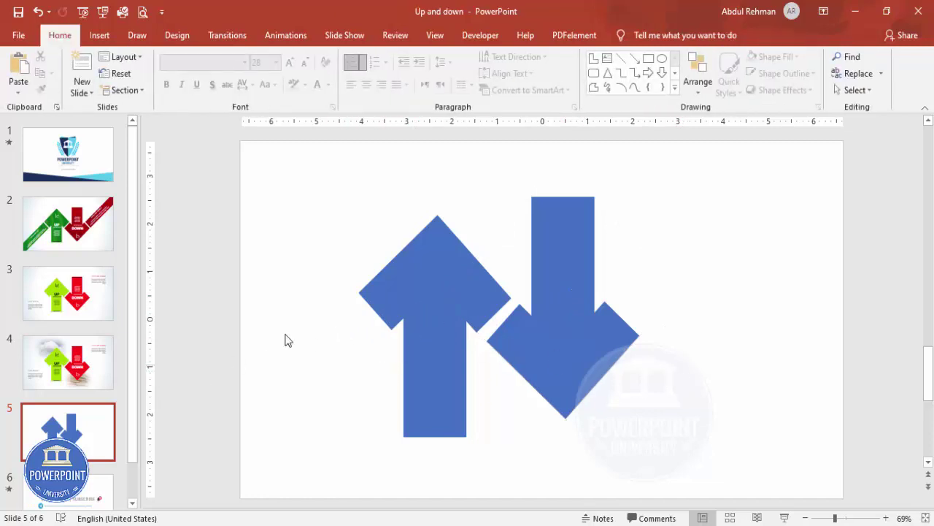
Group both arrows, apply Align Center and Align Middle on the slide, then ungroup them.
key("ctrl+a")
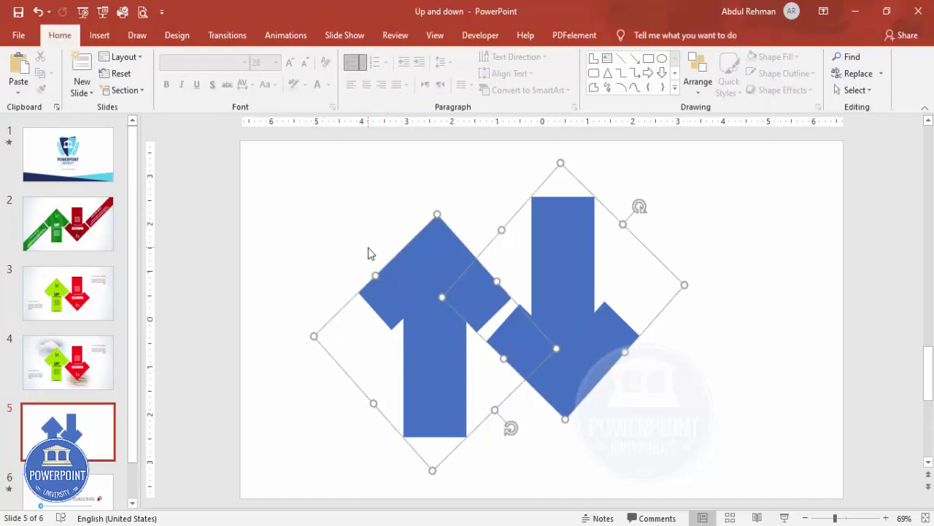
left_click_drag(562, 306, 590, 307)
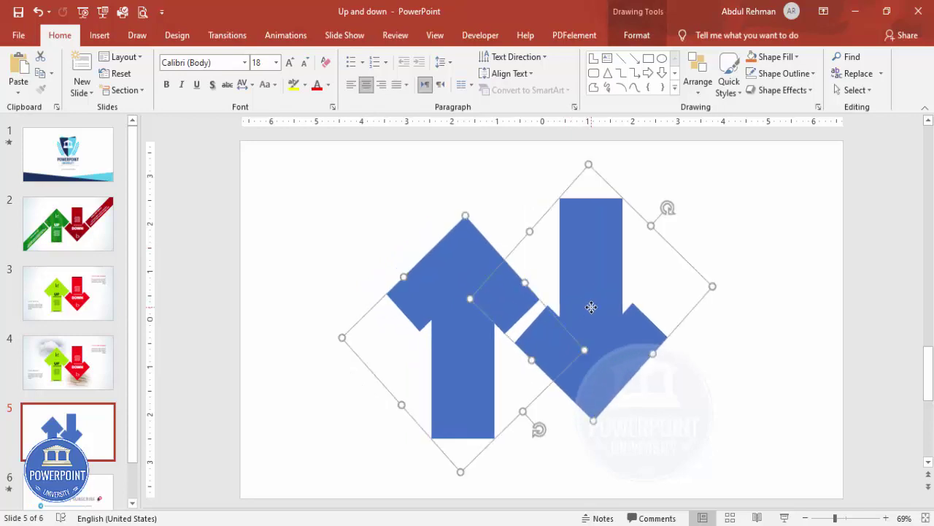
key("ctrl+g")
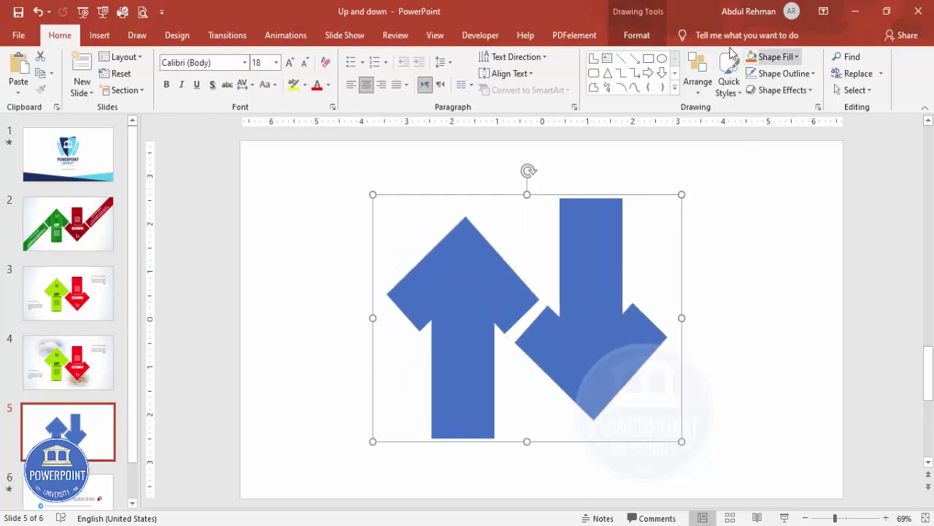
left_click(637, 35)
left_click(761, 58)
left_click(785, 92)
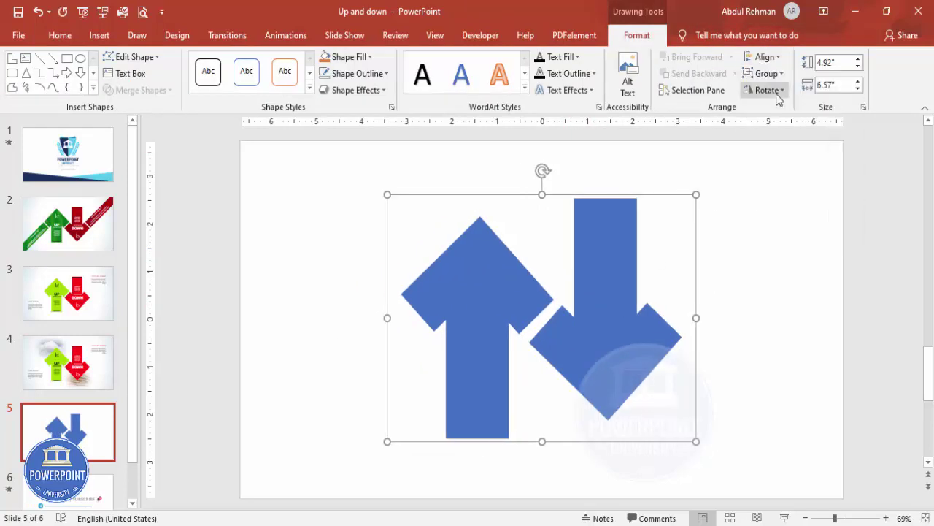
left_click(763, 57)
left_click(794, 146)
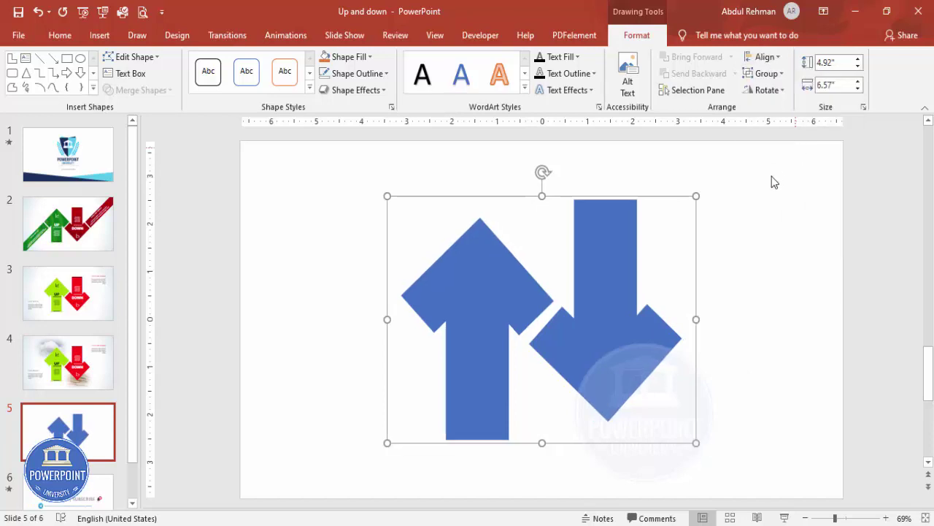
right_click(608, 301)
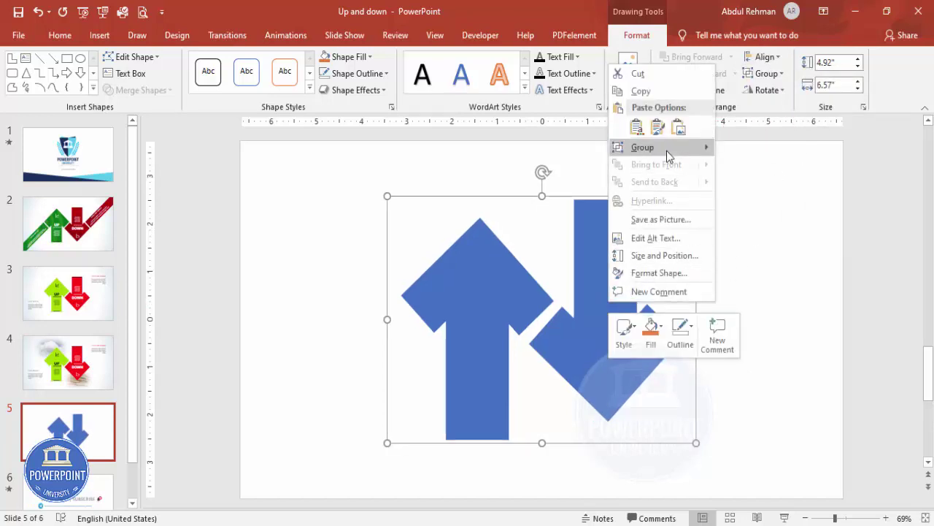
mouse_move(643, 146)
left_click(736, 184)
left_click(780, 247)
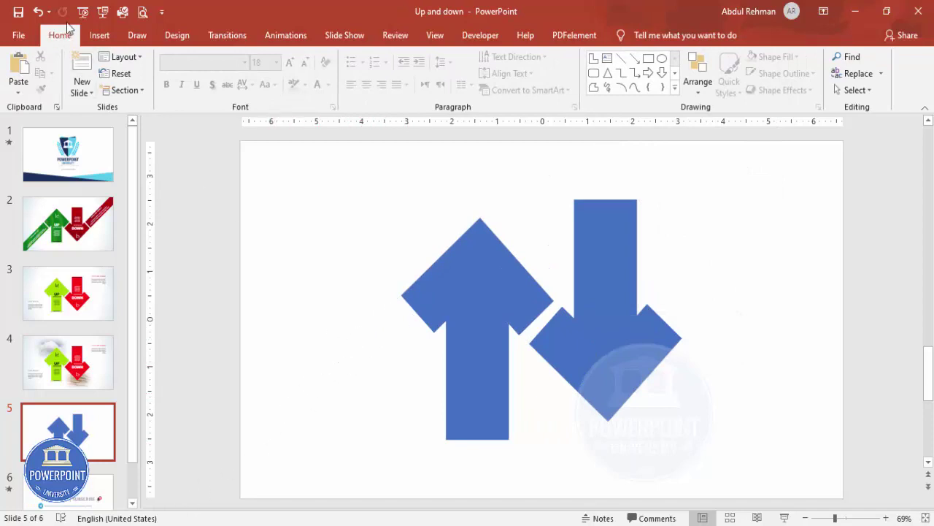
Draw an outline-free blue rectangle, tilt it diagonally and butt it against the up arrow's left arm.
left_click(100, 35)
left_click(212, 90)
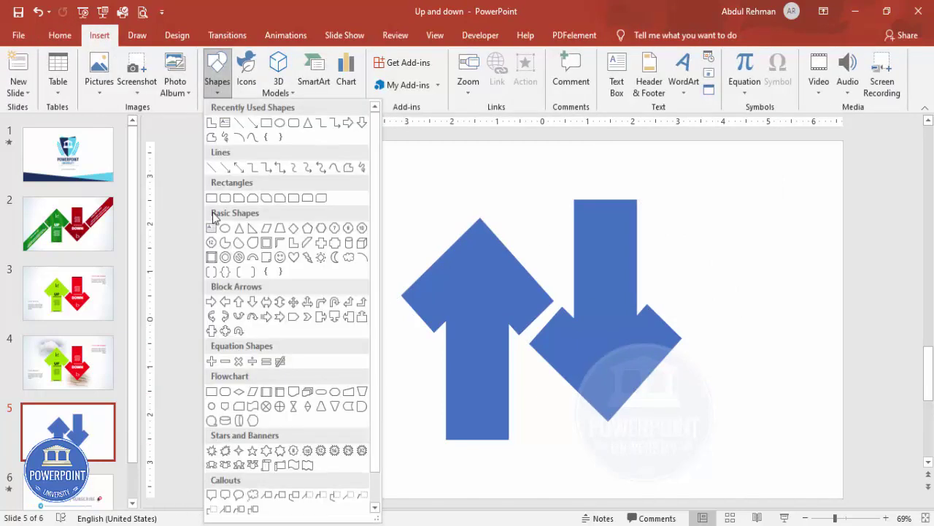
left_click(210, 198)
mouse_move(315, 307)
left_mouse_down()
mouse_move(365, 484)
mouse_move(386, 497)
left_mouse_up()
left_click(356, 73)
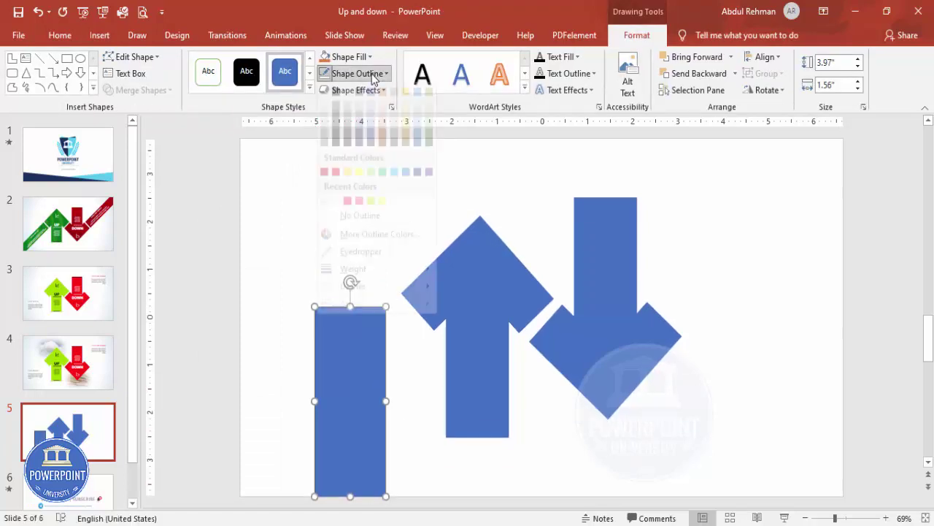
left_click(358, 229)
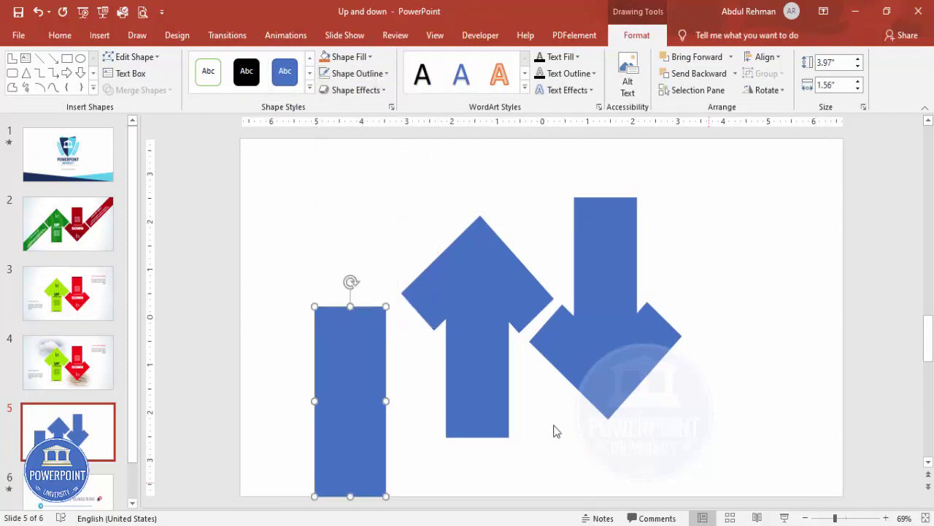
left_click_drag(351, 281, 427, 333)
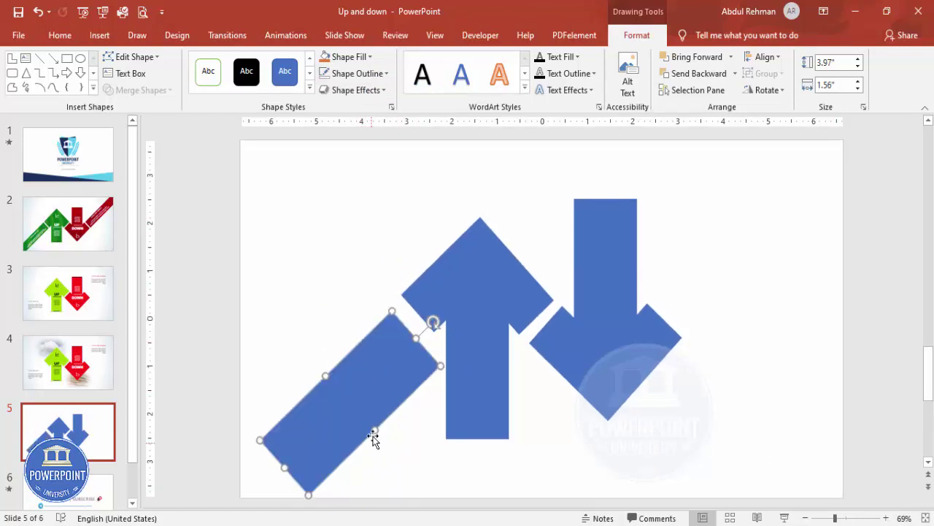
left_click_drag(372, 426, 385, 350)
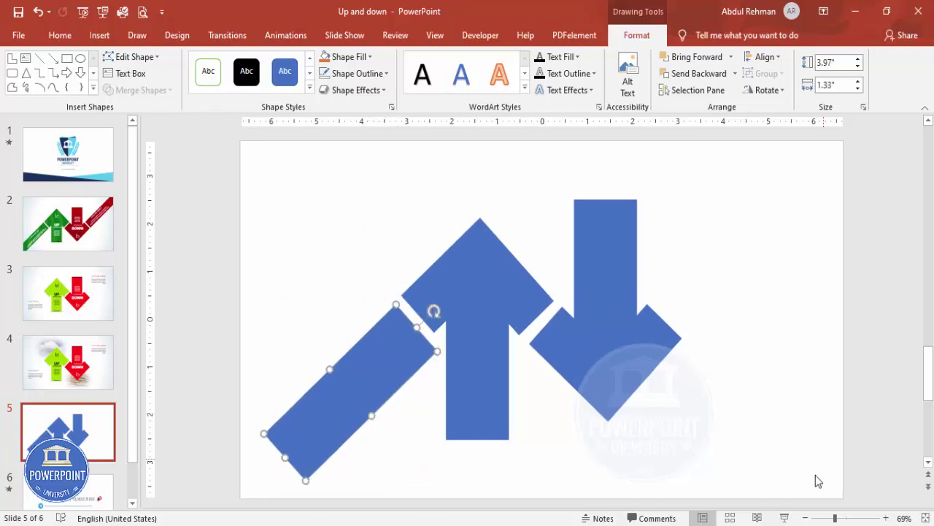
left_click(846, 518)
Narrow the tilted bar to 1.04", align it with the arrow and extend it to the lower-left corner.
scroll(644, 388, "up", 1)
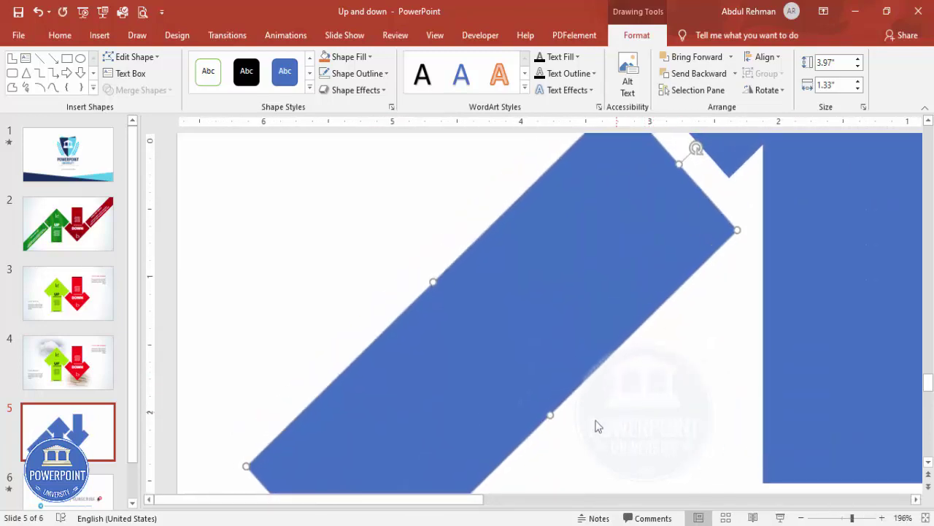
left_click_drag(550, 415, 525, 384)
scroll(608, 373, "up", 1)
left_click(590, 326)
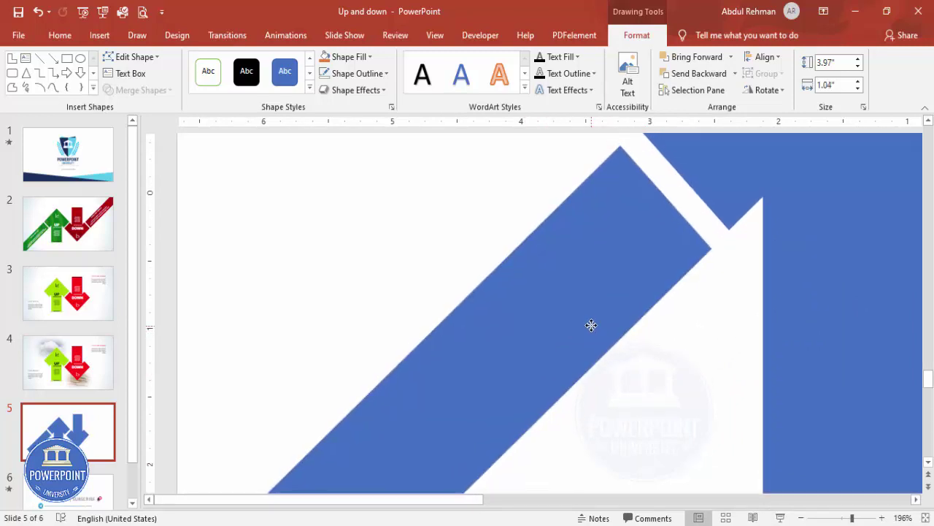
scroll(606, 340, "up", 1)
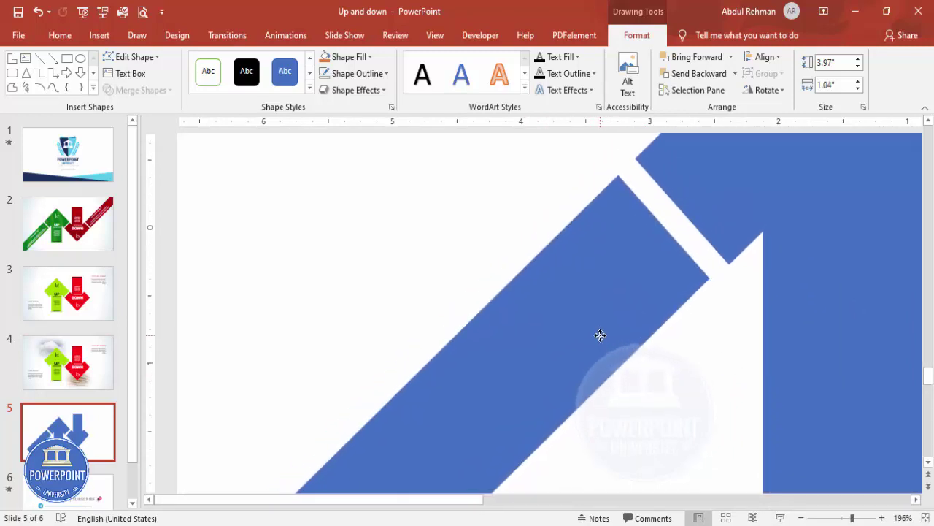
left_click_drag(600, 336, 602, 336)
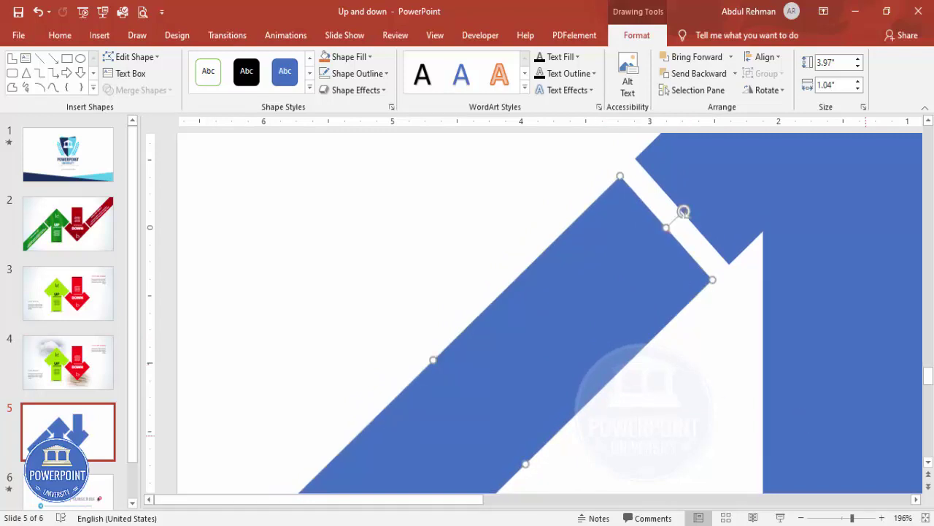
left_click(923, 517)
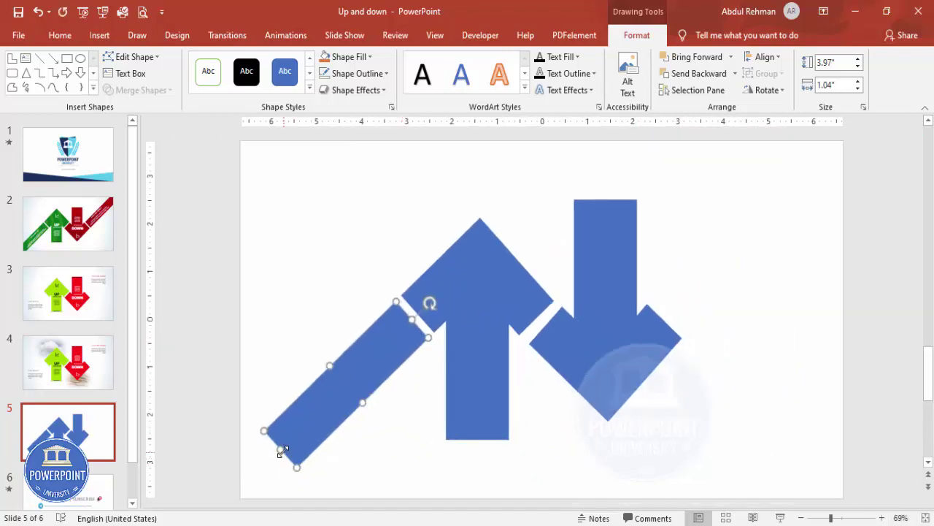
left_click_drag(281, 450, 226, 496)
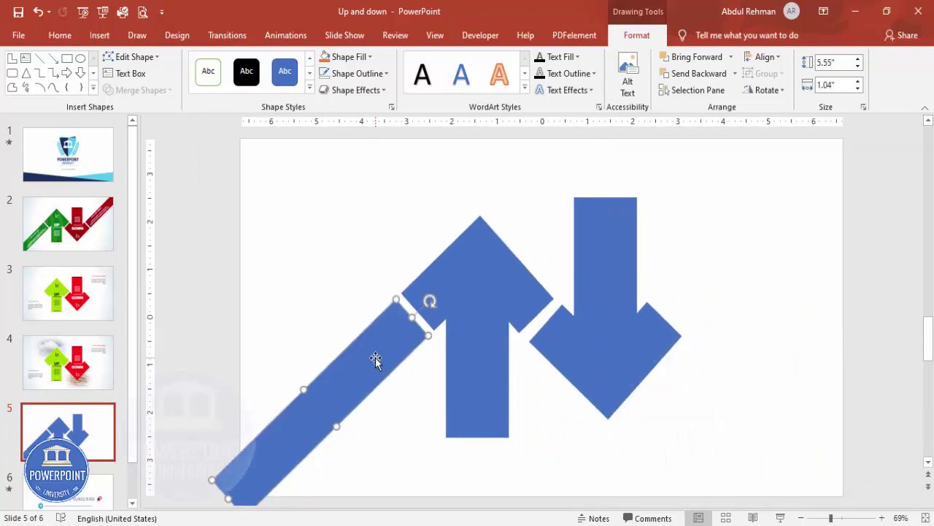
Copy the bar to the upper right so it extends from the down arrow's right arm.
scroll(359, 363, "down", 1)
left_click_drag(344, 369, 790, 179)
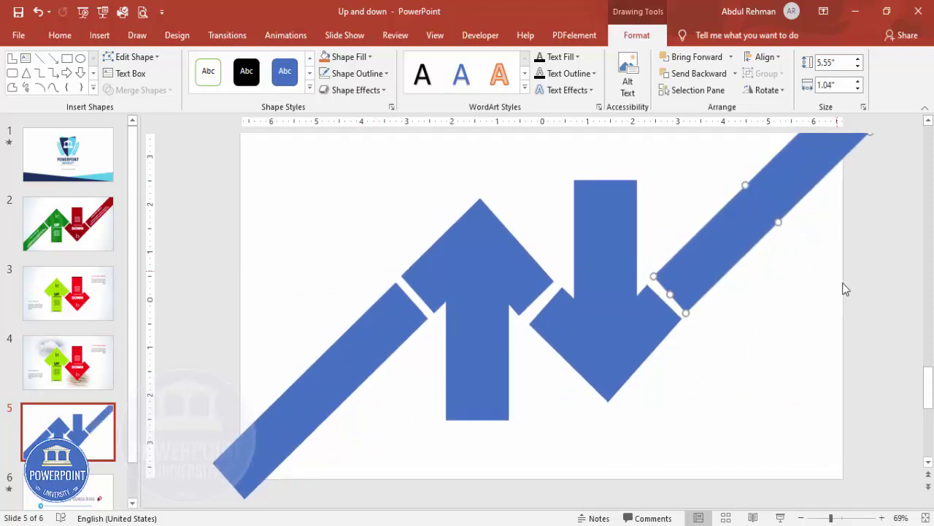
left_click(748, 411)
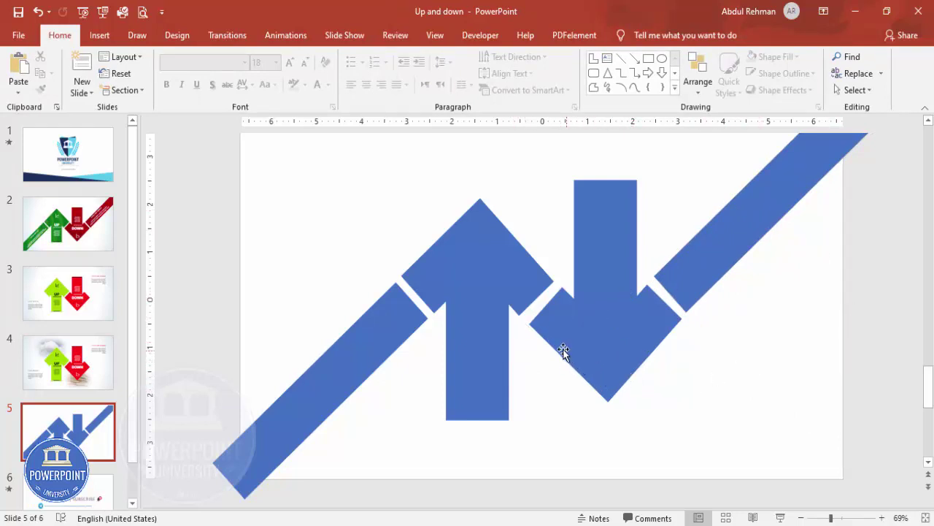
Set the up arrow's Shape Fill to Green and the down arrow's Shape Fill to Red.
left_click(511, 260)
left_click(349, 56)
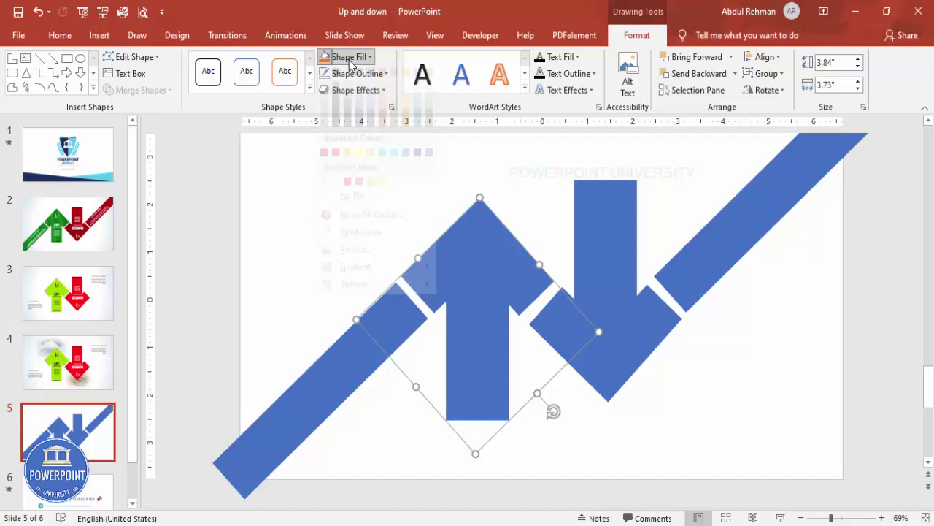
left_click(382, 169)
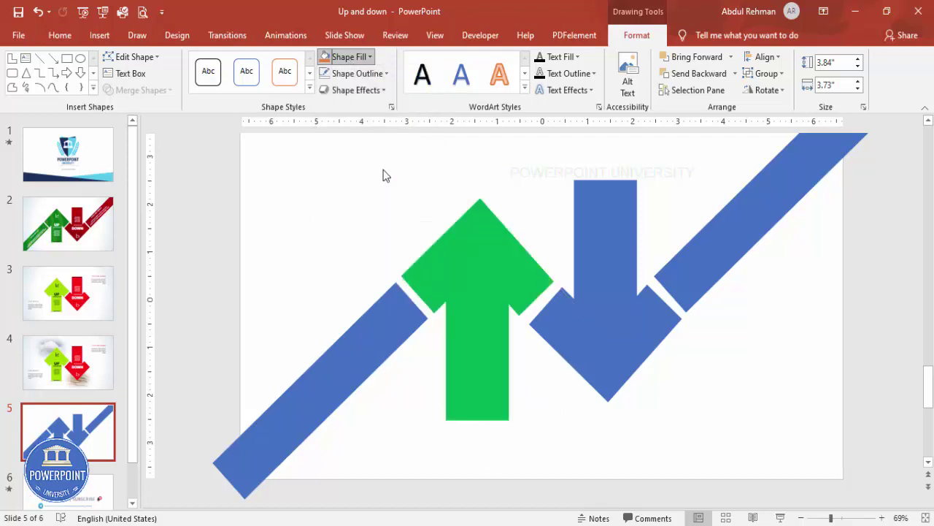
left_click(607, 255)
left_click(349, 56)
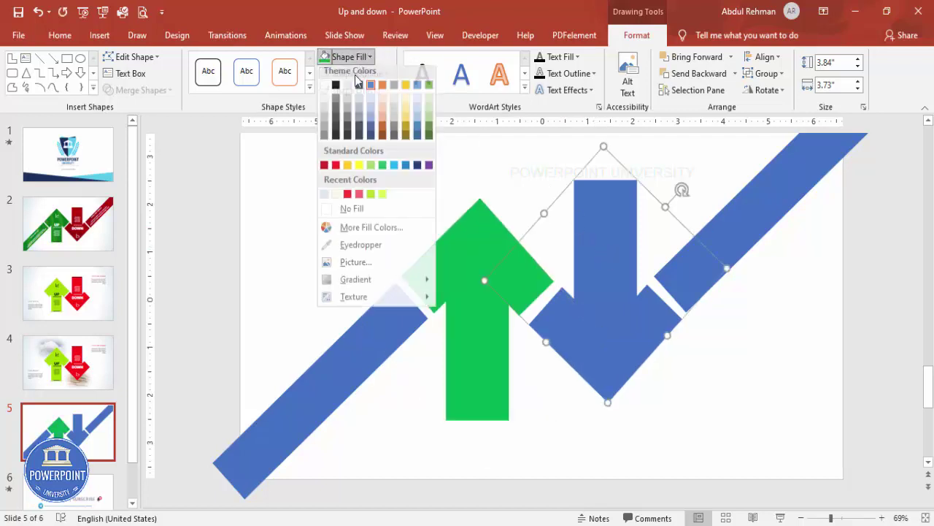
left_click(347, 198)
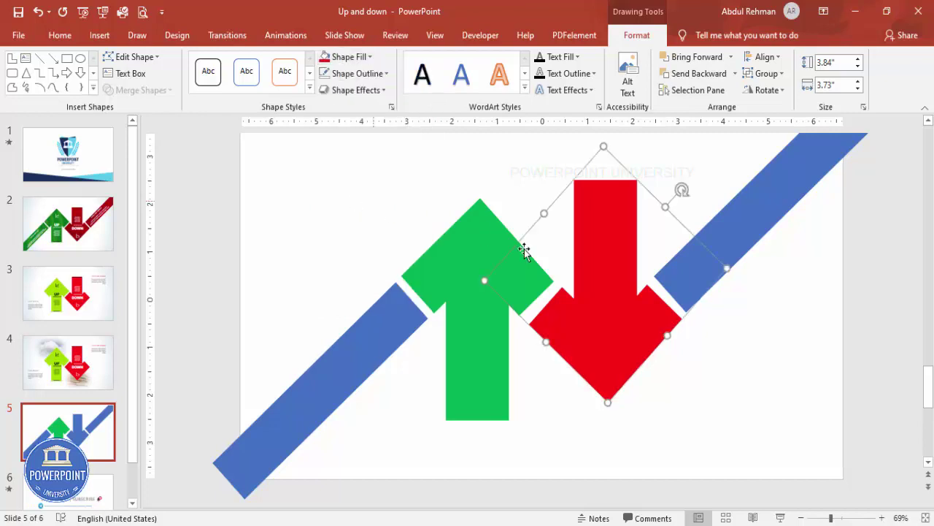
left_click(412, 217)
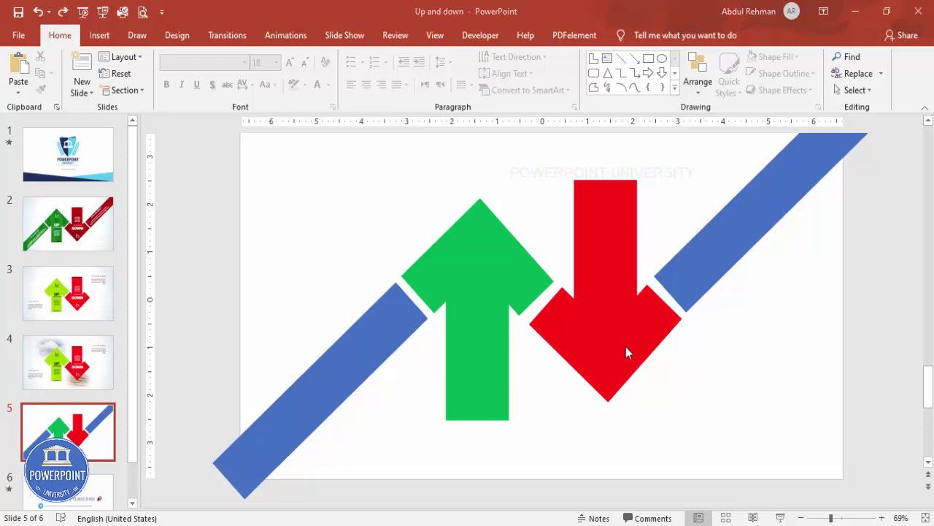
Open Format Shape, then rotate the red down arrow very slightly.
right_click(473, 227)
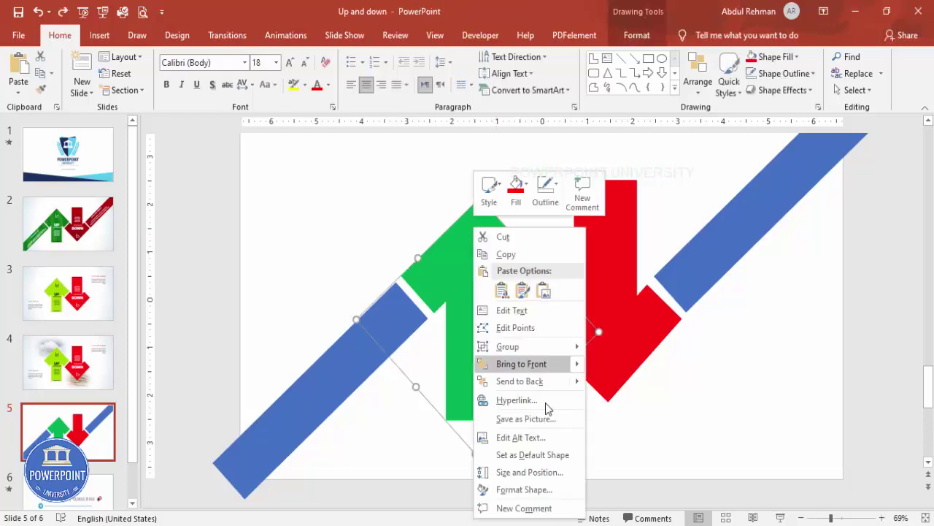
left_click(551, 491)
left_click(660, 415)
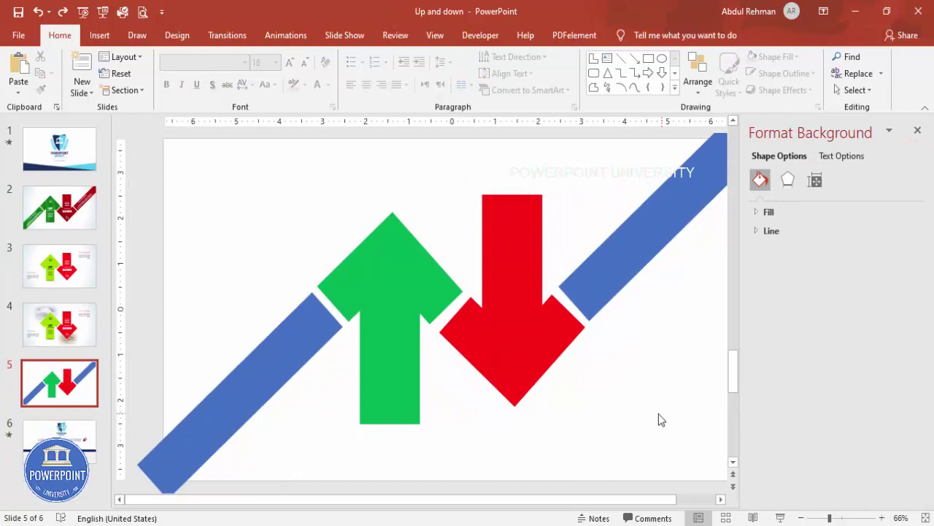
left_click(518, 248)
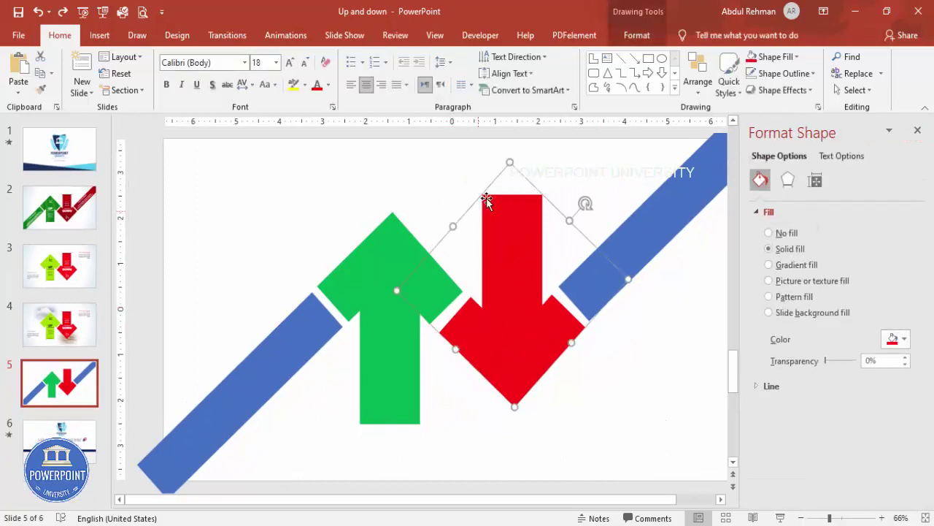
left_click_drag(587, 204, 590, 207)
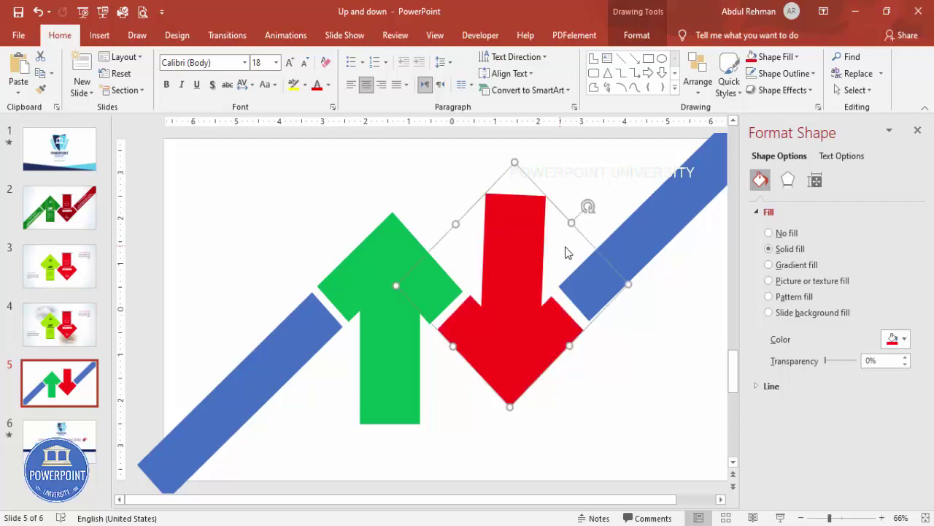
Nudge the upper-right blue bar down and slightly left beside the red arrow.
left_click_drag(648, 252, 639, 251)
key("Down")
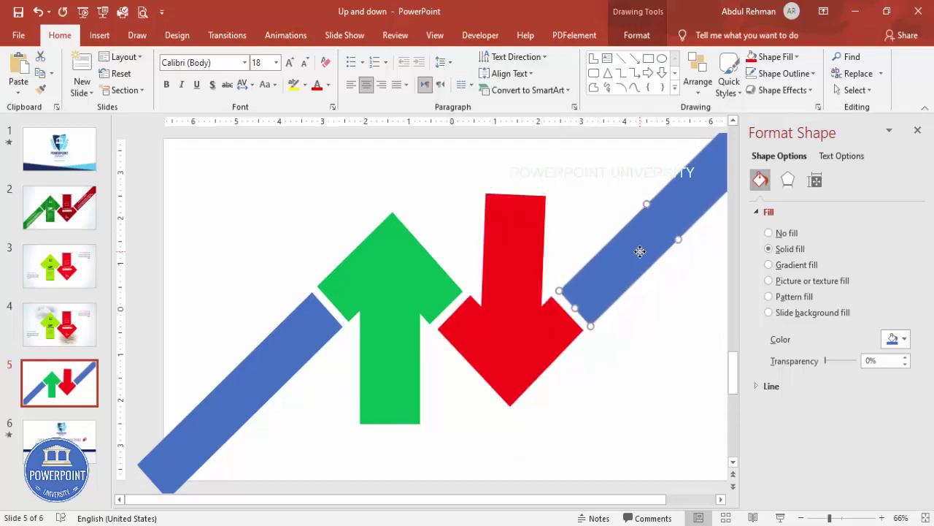
key("ctrl+Left")
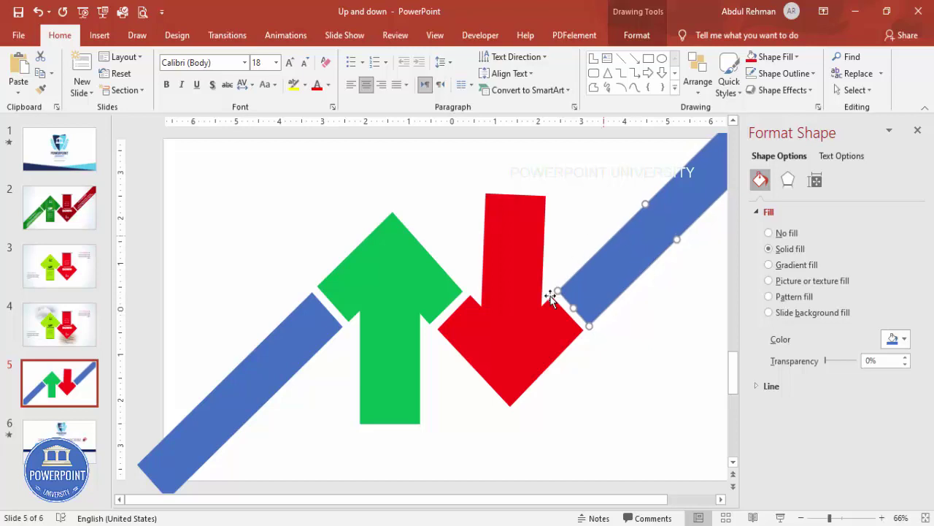
left_click(639, 372)
left_click(402, 290)
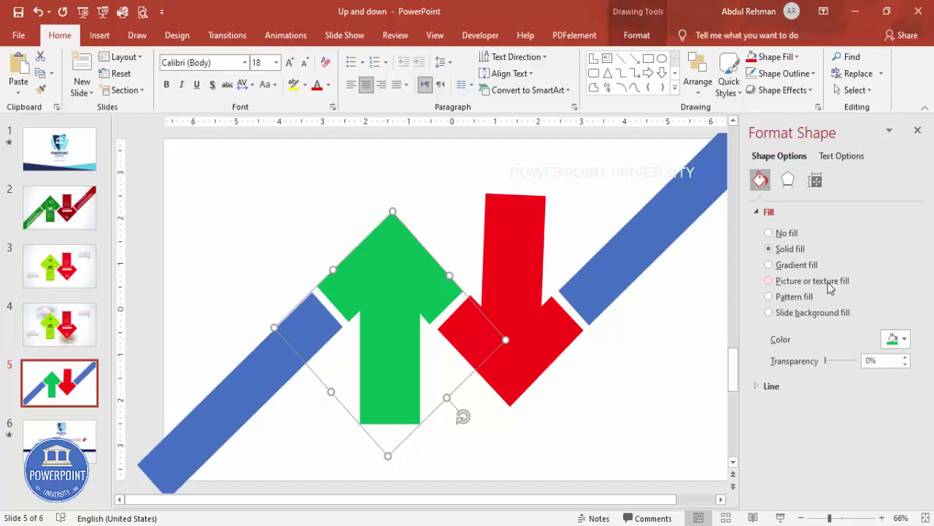
Switch the green arrow to Picture or texture fill and bring up Online Pictures.
left_click(789, 354)
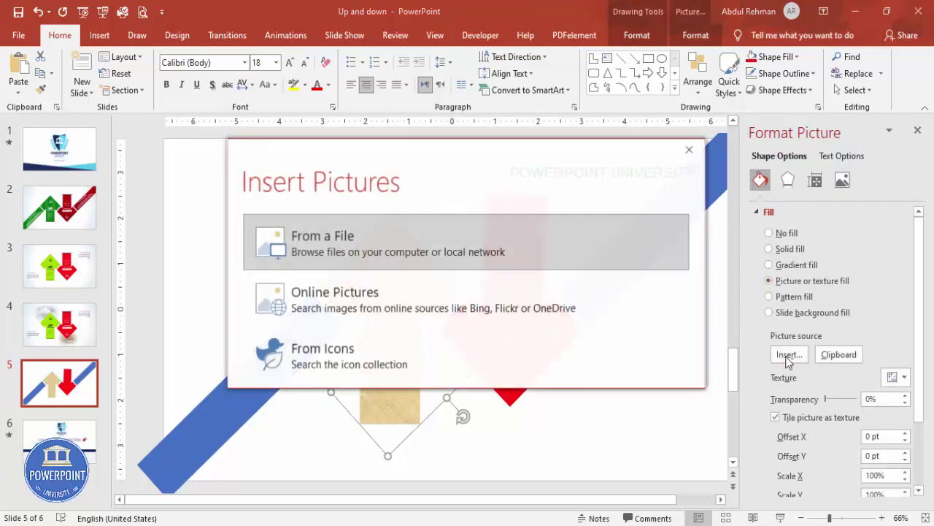
left_click(392, 303)
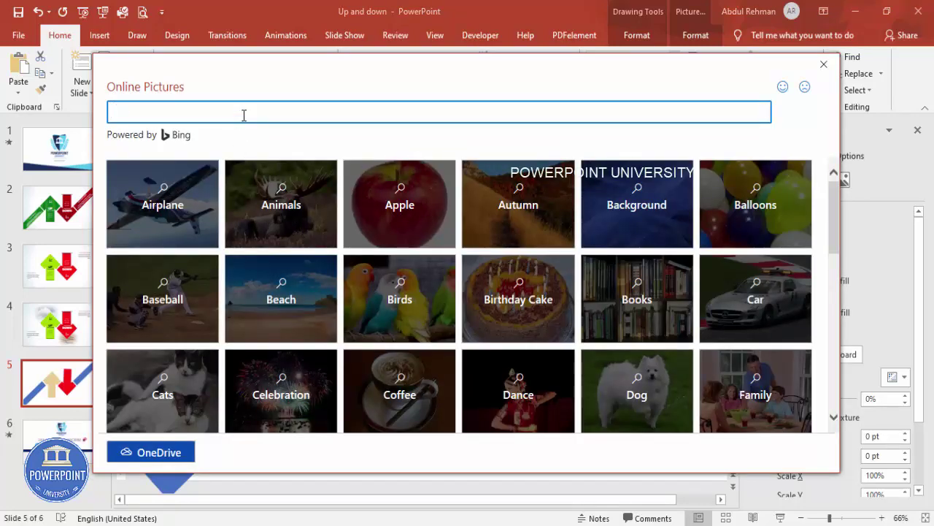
Search online for 'green background' and fill the up arrow with a streaked green image.
key("Return")
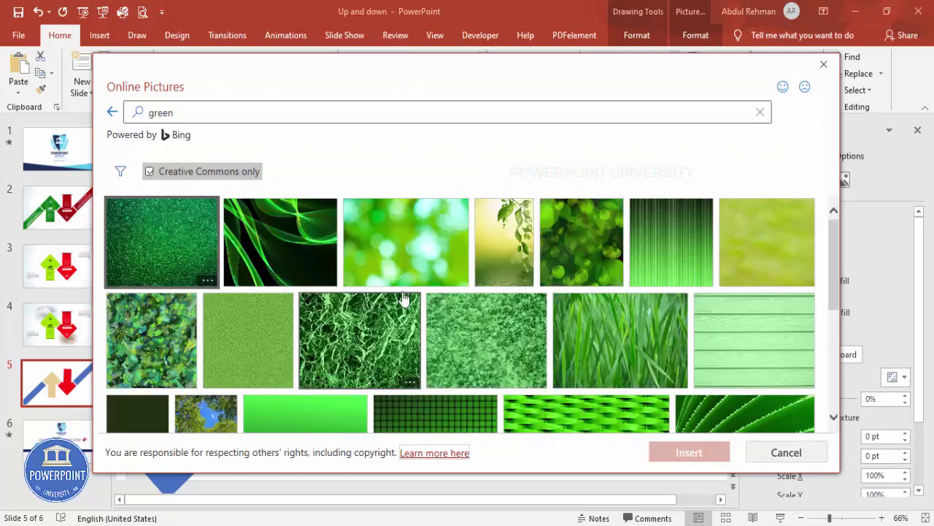
scroll(490, 275, "down", 1)
scroll(491, 276, "down", 3)
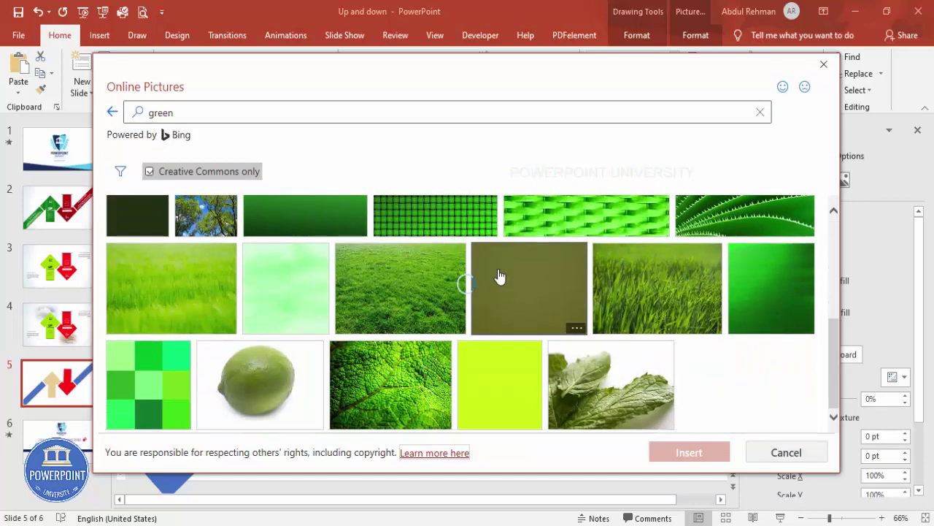
scroll(420, 289, "down", 8)
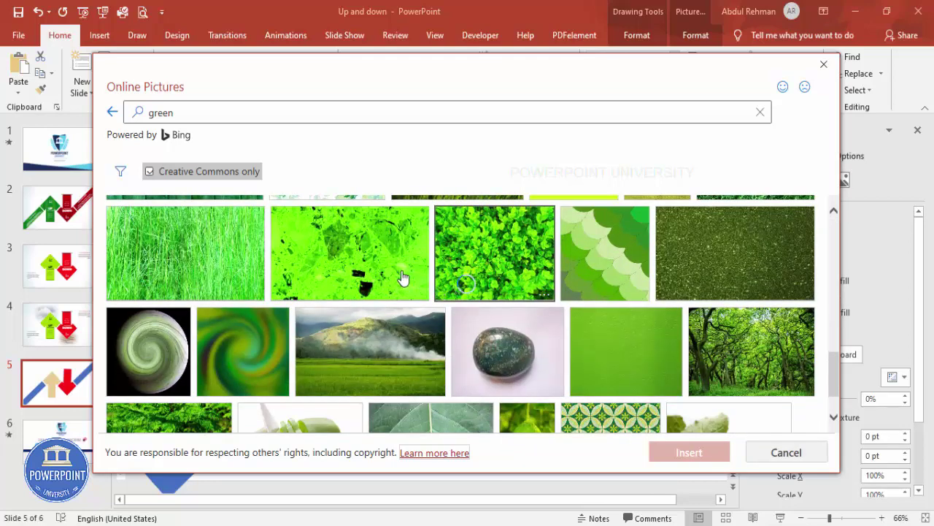
left_click(196, 115)
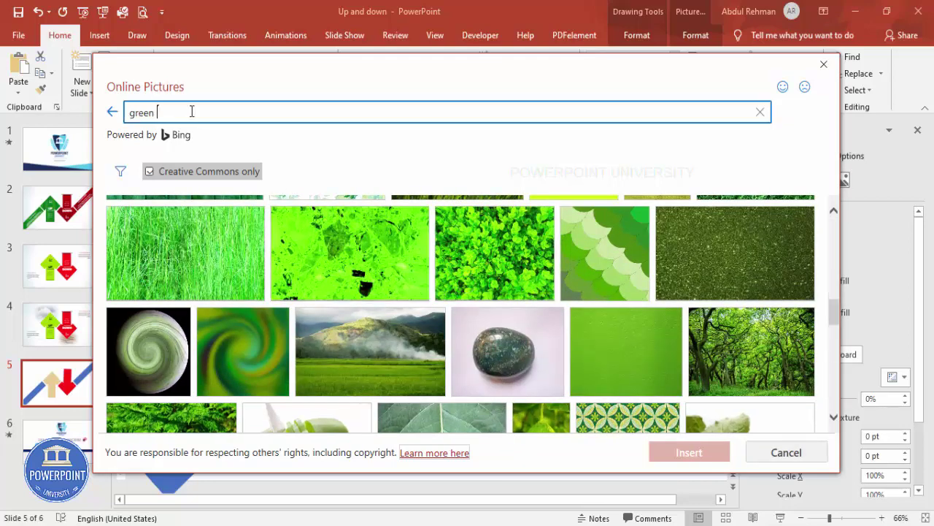
type("background")
key("Return")
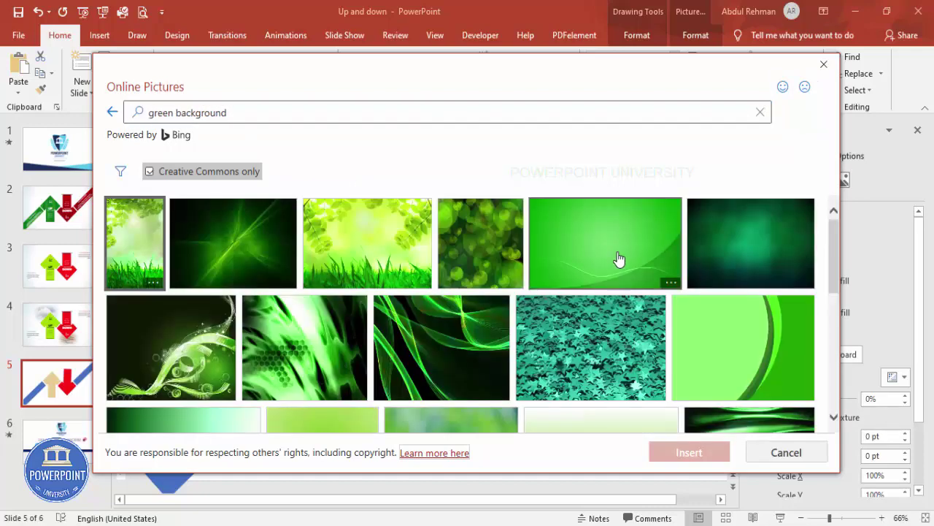
scroll(642, 315, "down", 2)
scroll(619, 315, "down", 4)
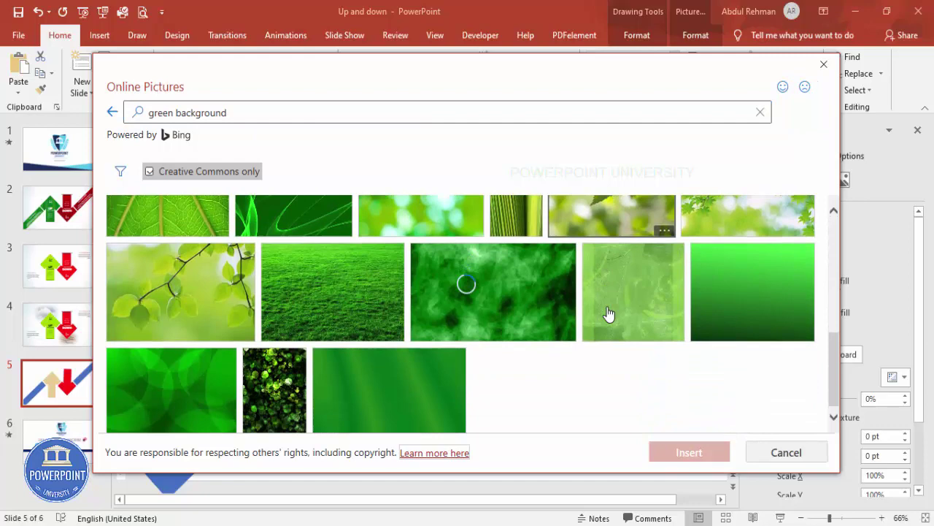
scroll(448, 334, "down", 3)
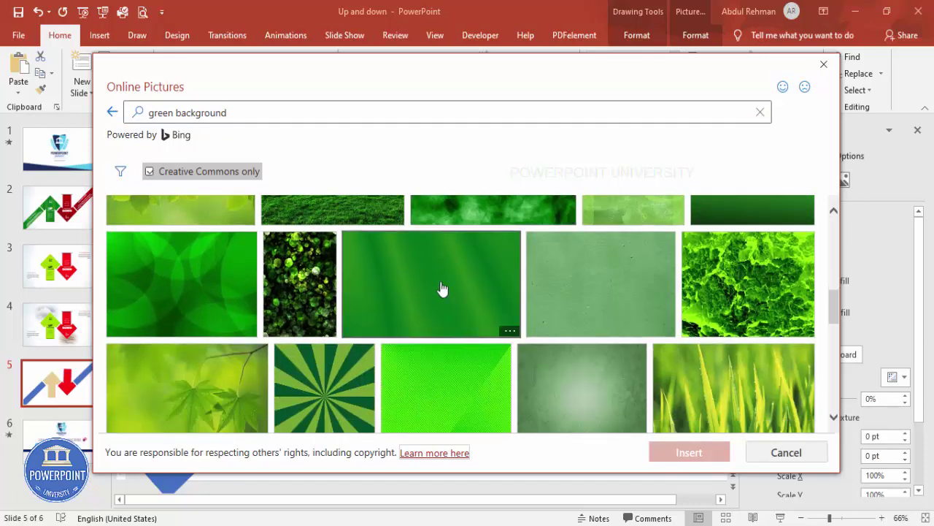
left_click(417, 284)
left_click(706, 451)
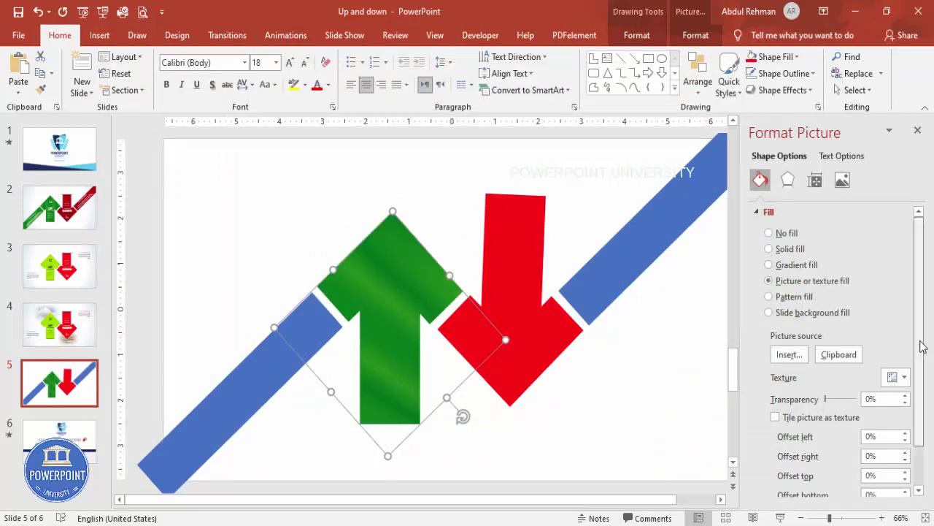
Uncheck Rotate with shape, then Format Painter the green fill onto the lower-left bar.
scroll(924, 346, "down", 2)
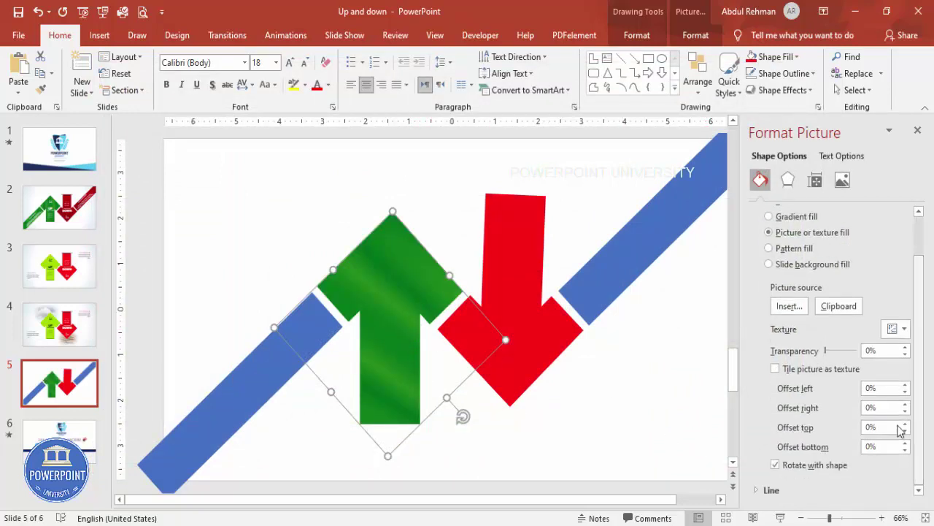
left_click(775, 465)
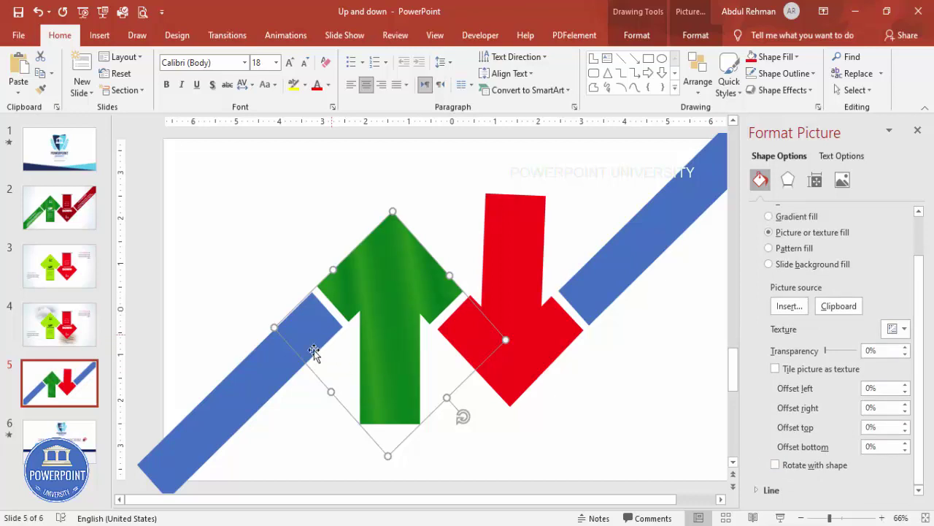
left_click(43, 93)
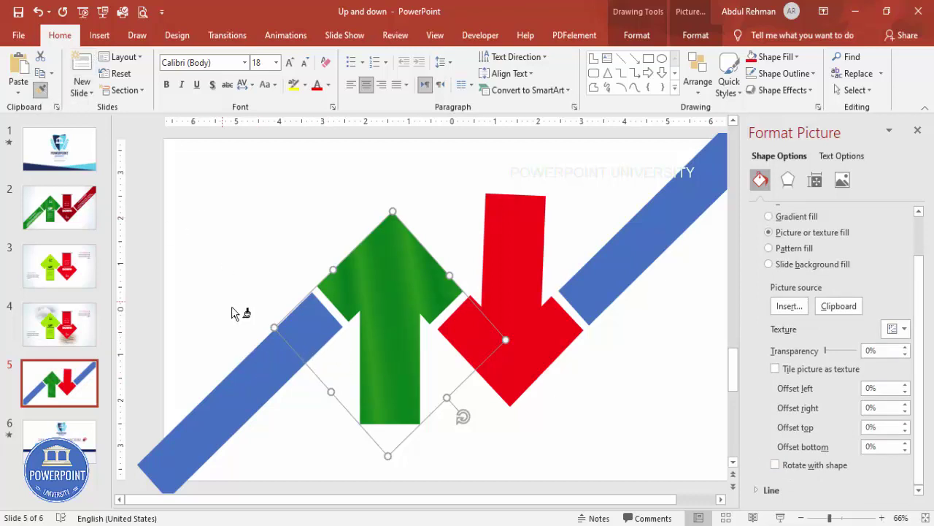
left_click(261, 361)
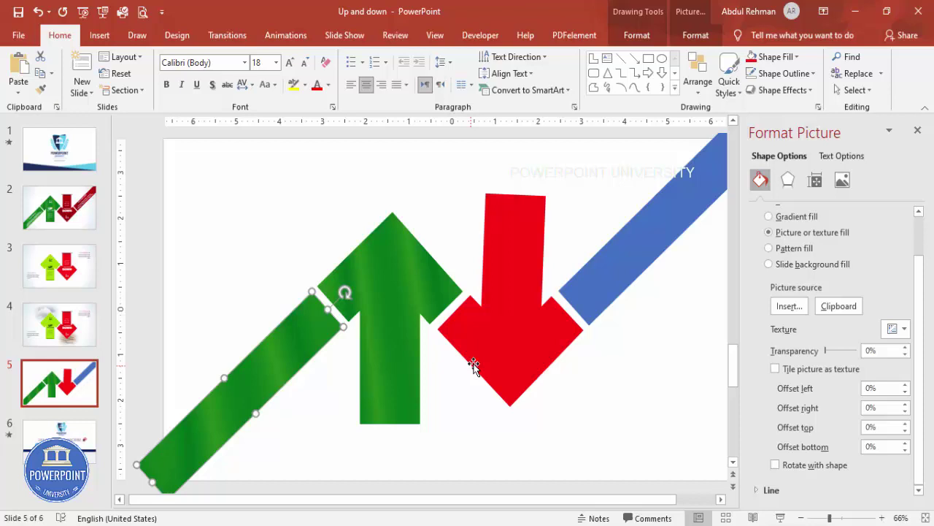
left_click(526, 334)
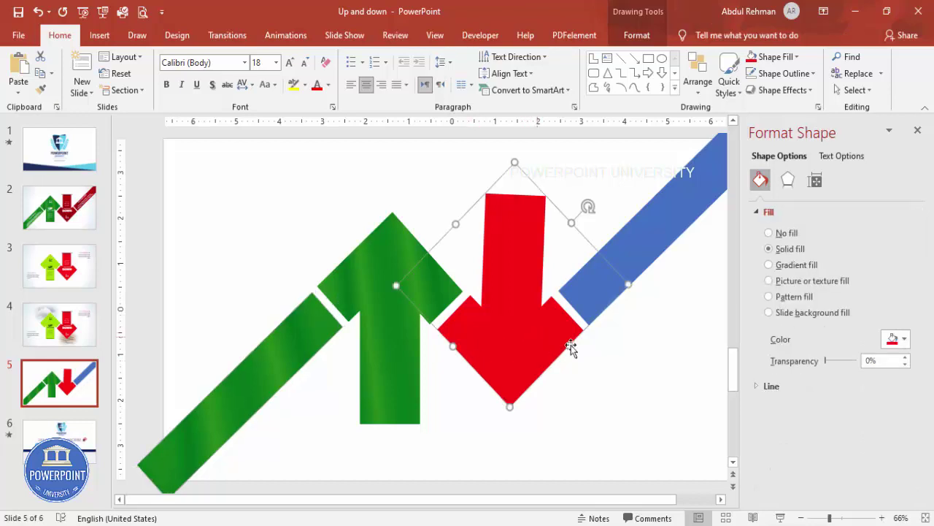
Fill the red down arrow with a dark red image found by searching 'red background'.
left_click(800, 281)
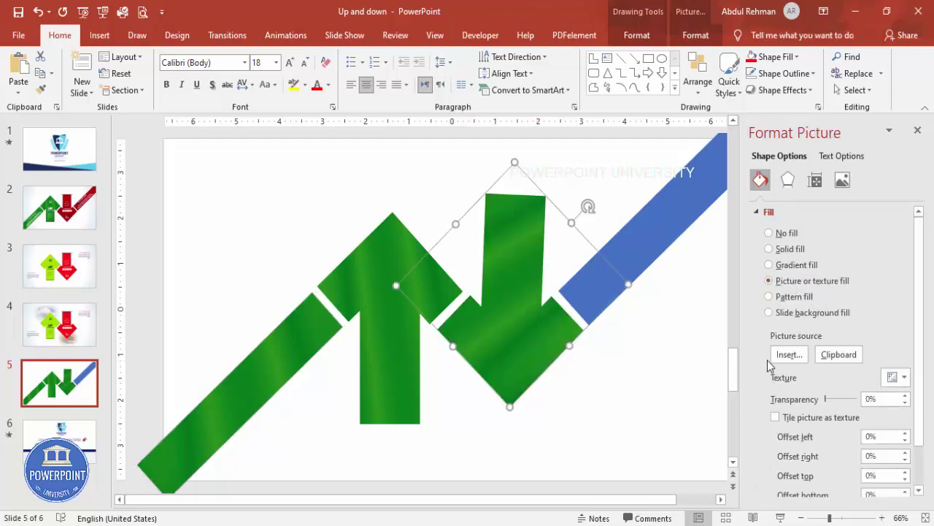
left_click(787, 355)
left_click(374, 308)
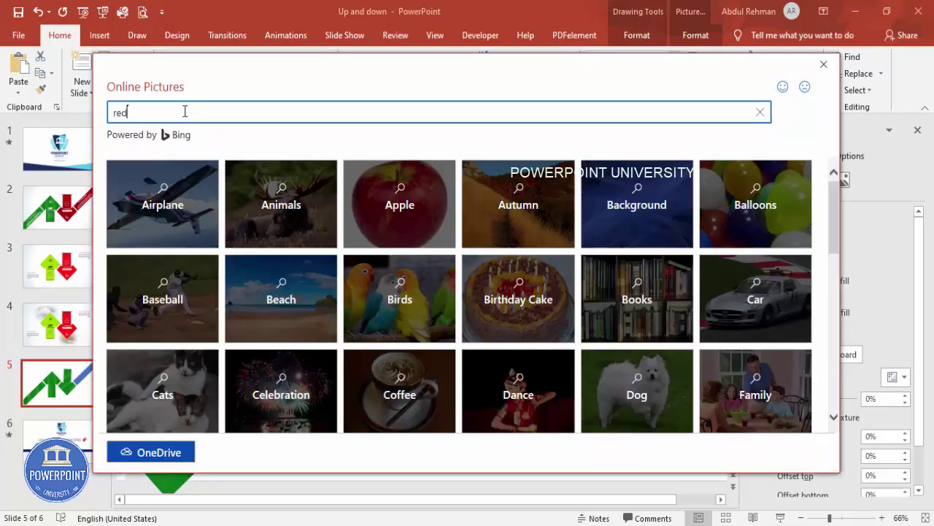
type("red backgroun")
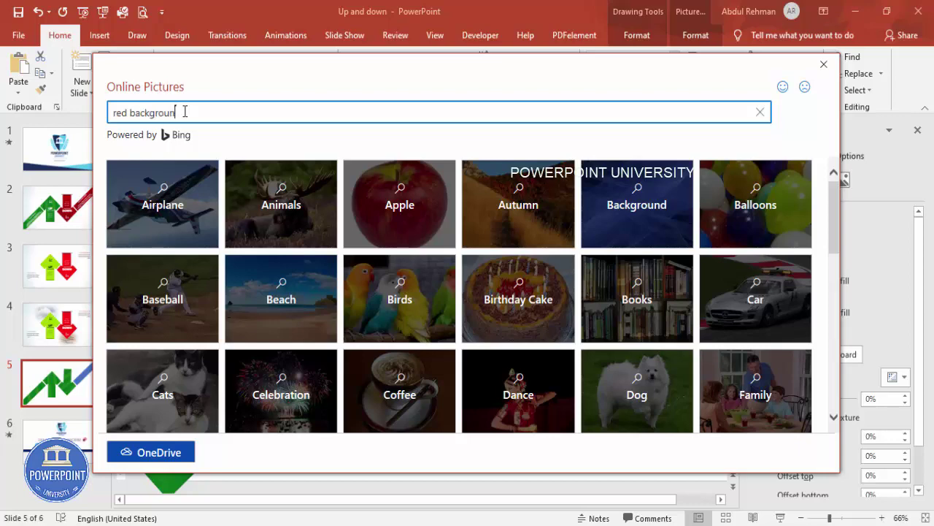
type("d")
key("Return")
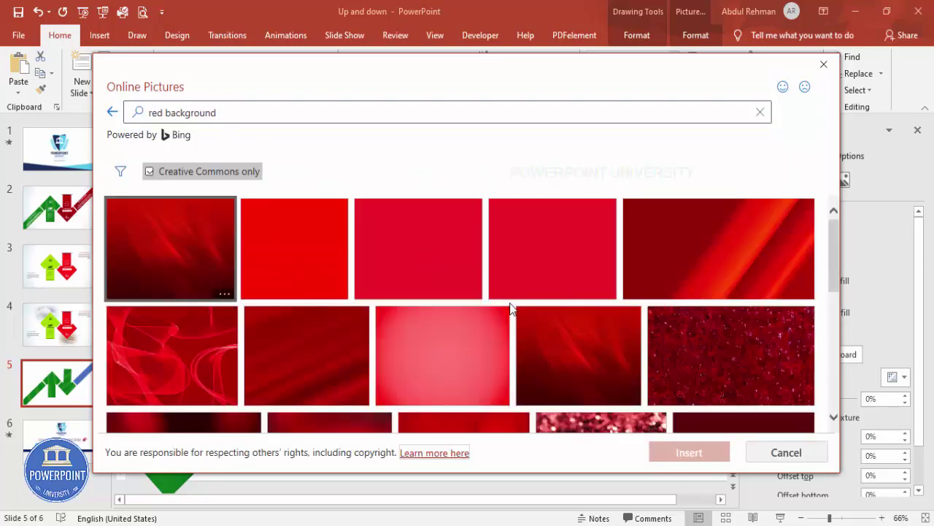
left_click(594, 360)
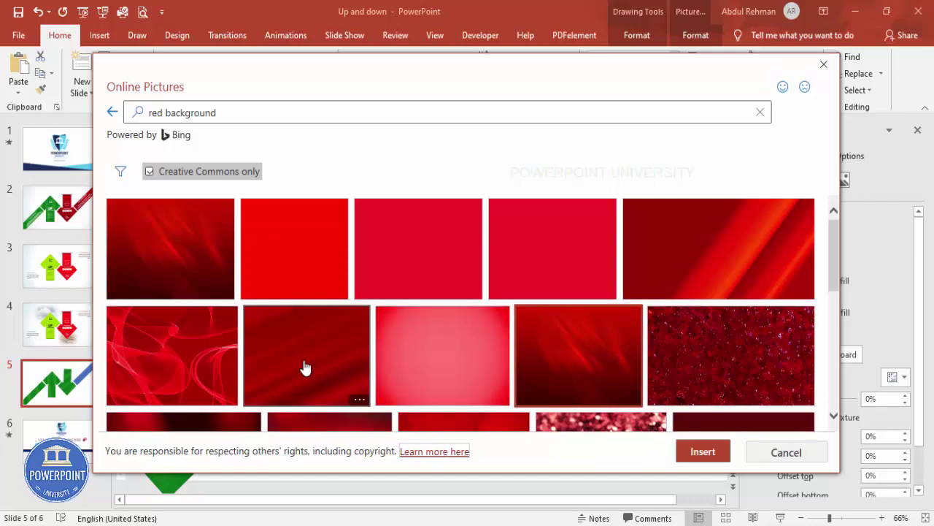
left_click(699, 451)
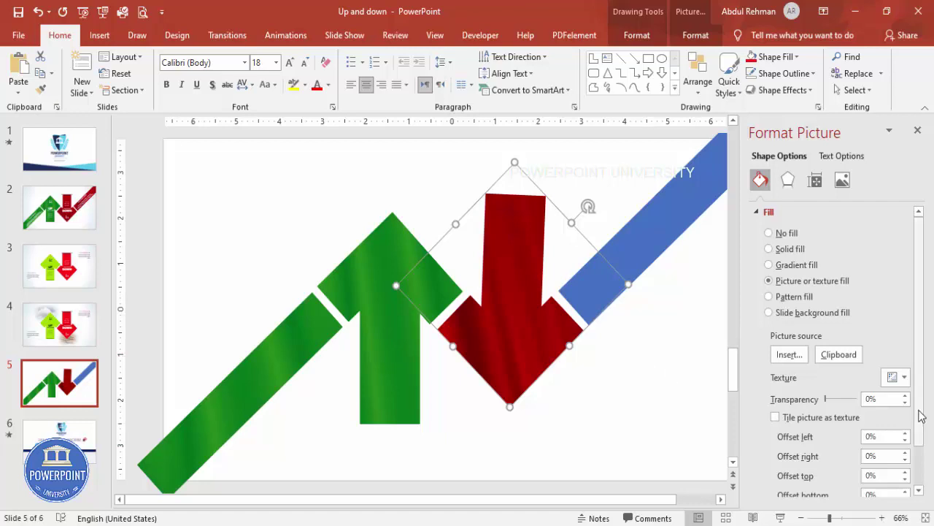
Uncheck Rotate with shape, then Format Painter the red fill onto the upper-right bar.
scroll(908, 484, "down", 2)
left_click(775, 465)
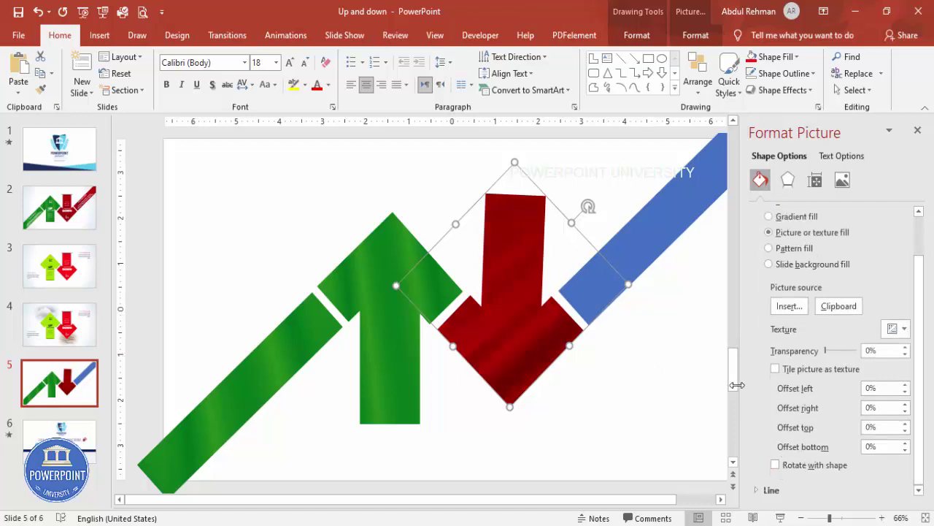
left_click(40, 88)
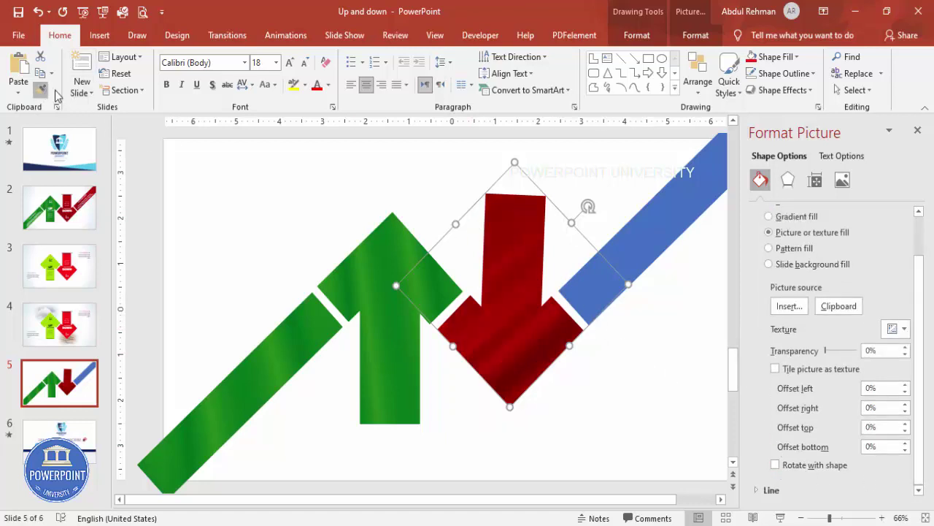
left_click(650, 246)
left_click(646, 351)
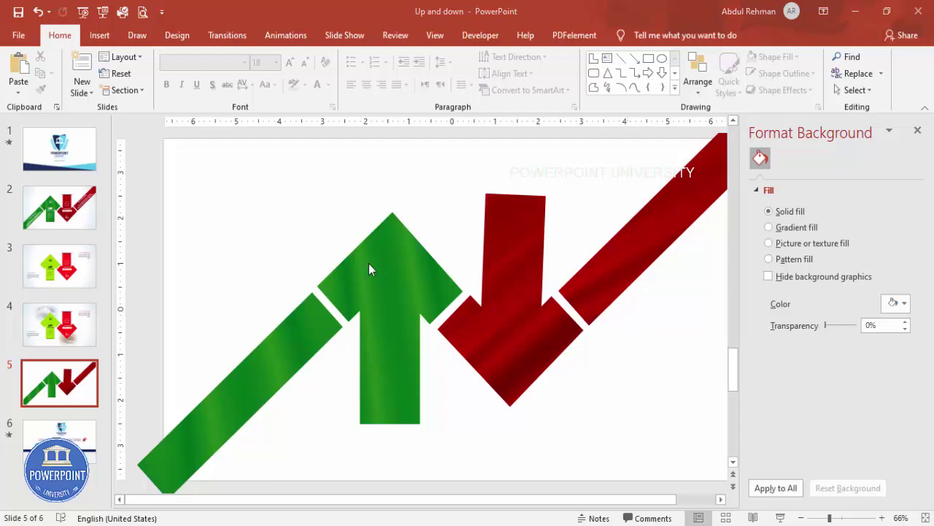
Add a centered white 'UP' text box on the green arrow.
left_click(99, 35)
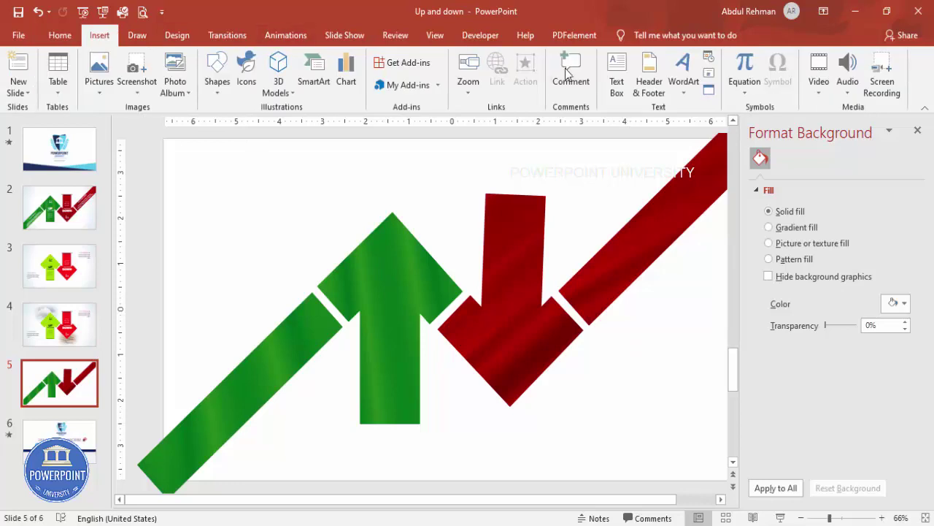
left_click(617, 68)
left_click_drag(364, 267, 429, 289)
type("UP")
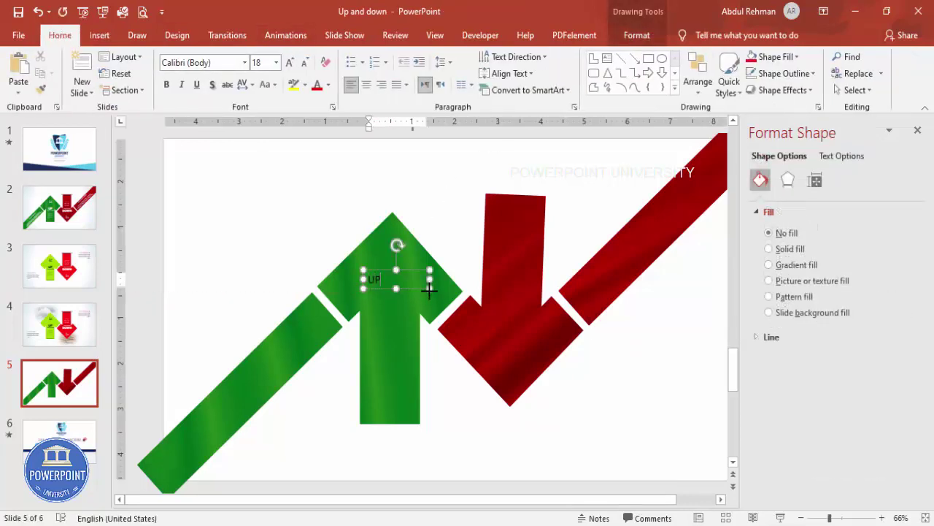
left_click(406, 274)
left_click(366, 84)
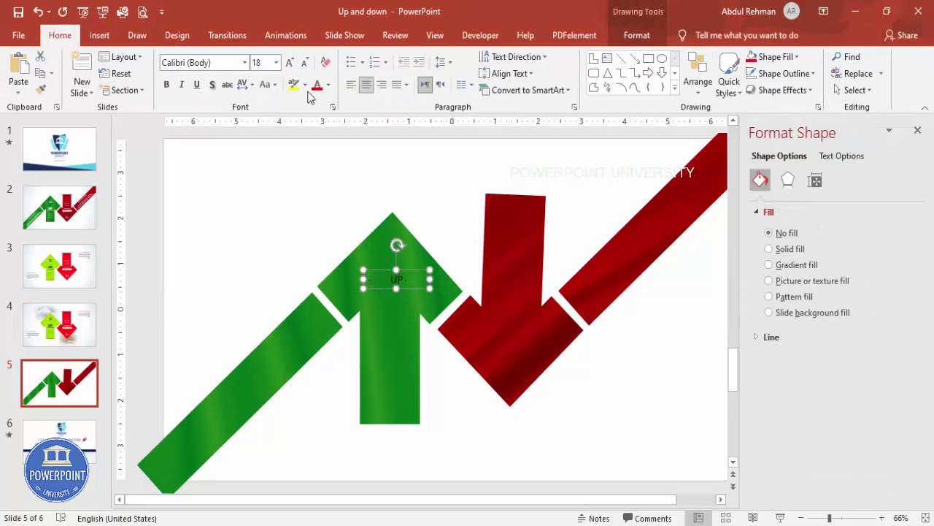
left_click(329, 84)
left_click(321, 117)
Set the UP label's font to Arial Black and enlarge it to 32 pt.
left_click(225, 62)
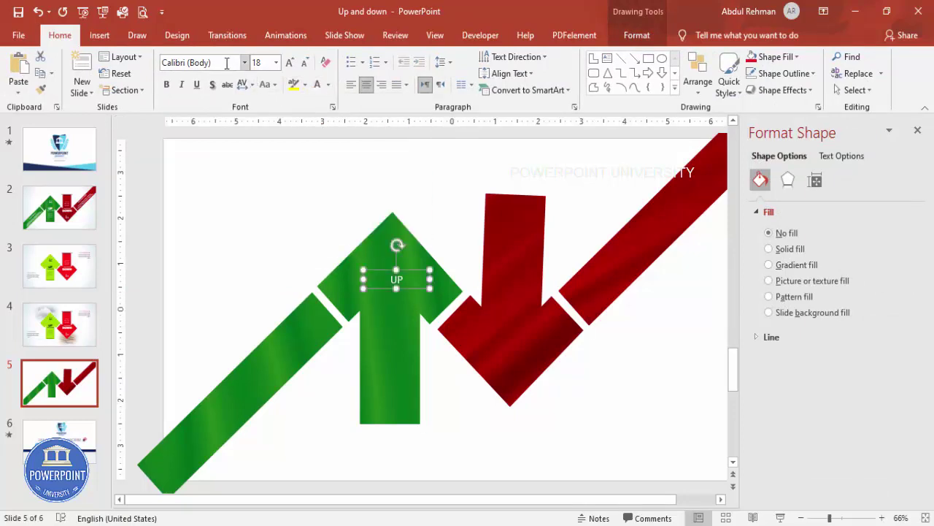
type("arial Black")
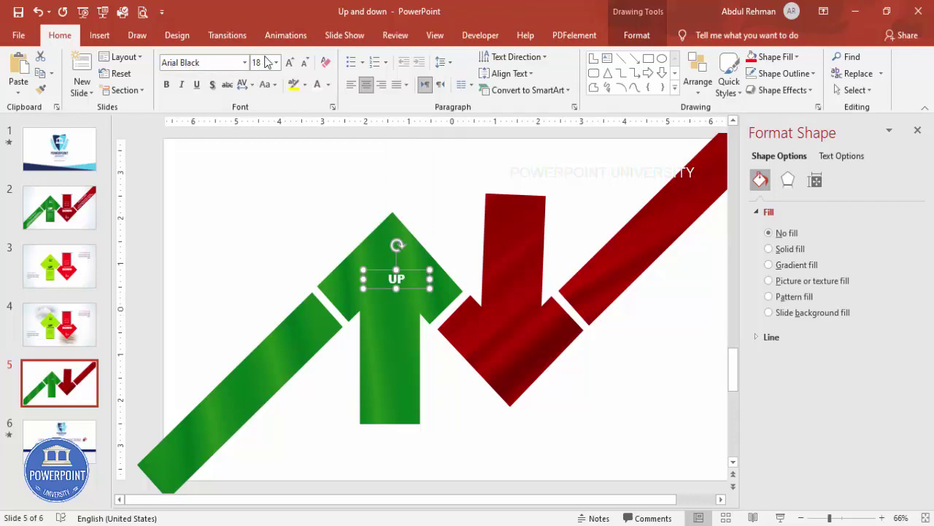
left_click(290, 62)
left_click(290, 62)
left_click(289, 62)
left_click(290, 62)
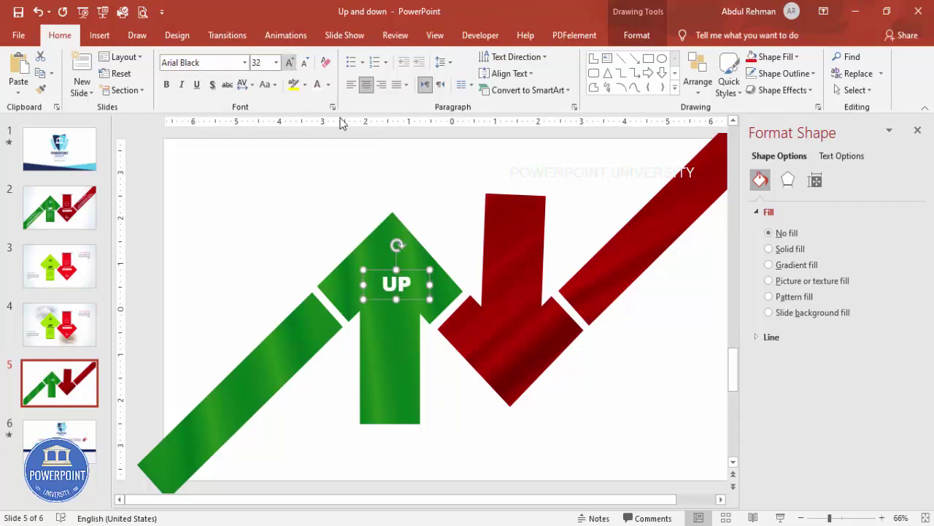
Copy the label onto the red arrow and change it to 'DOWN' on one line.
left_click_drag(410, 275, 517, 321)
double_click(502, 333)
type("DOWN")
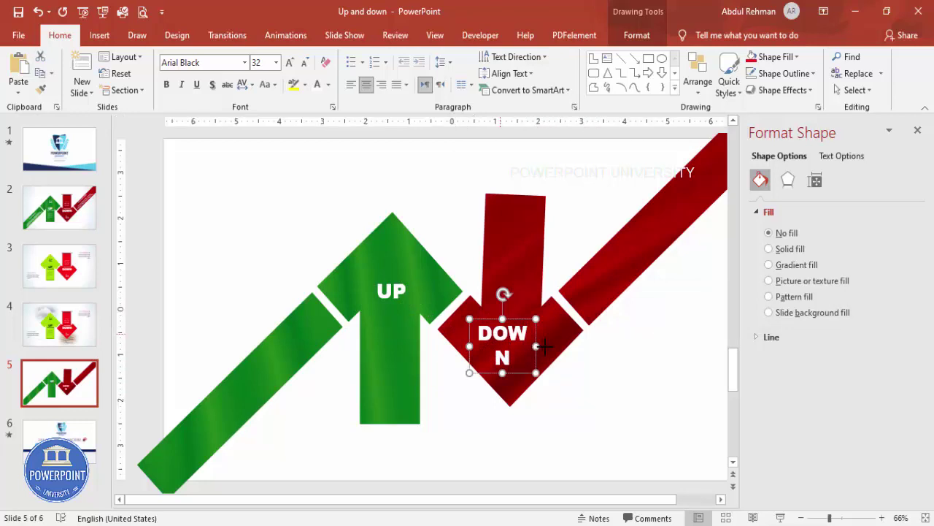
left_click_drag(530, 350, 524, 317)
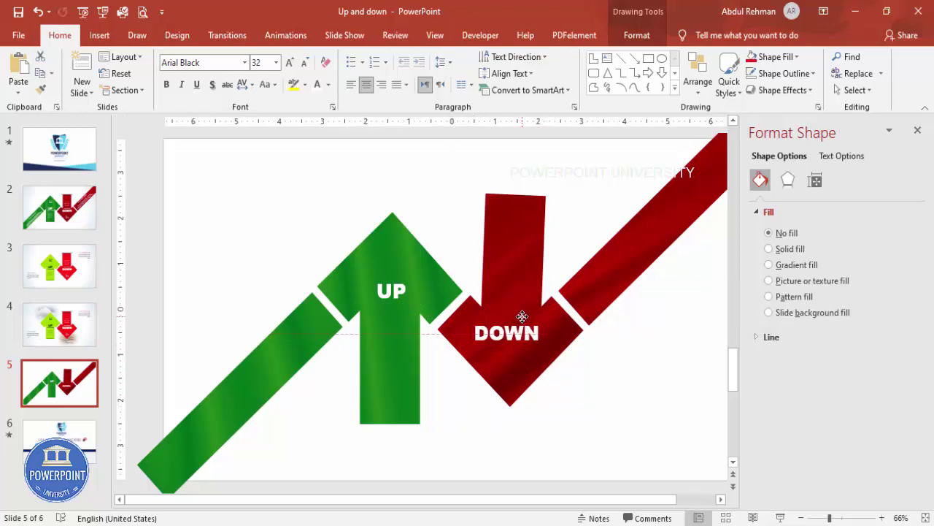
left_click(368, 215)
left_click(99, 35)
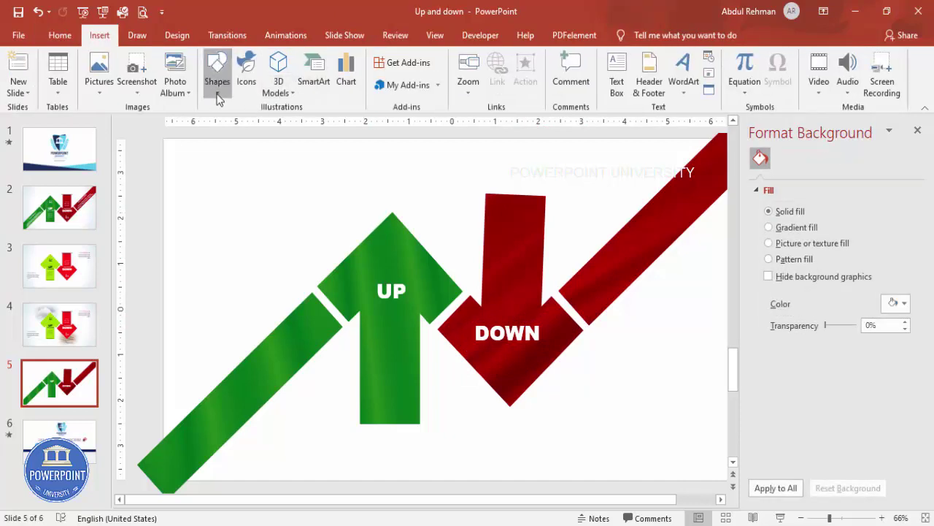
Draw a short white dashed horizontal line beneath the UP label.
left_click(215, 93)
left_click(211, 167)
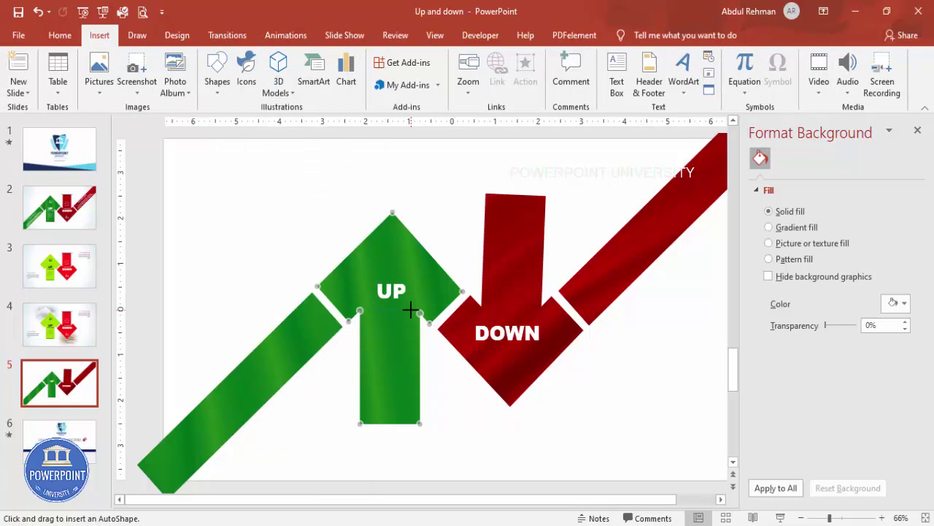
left_click_drag(411, 309, 374, 309)
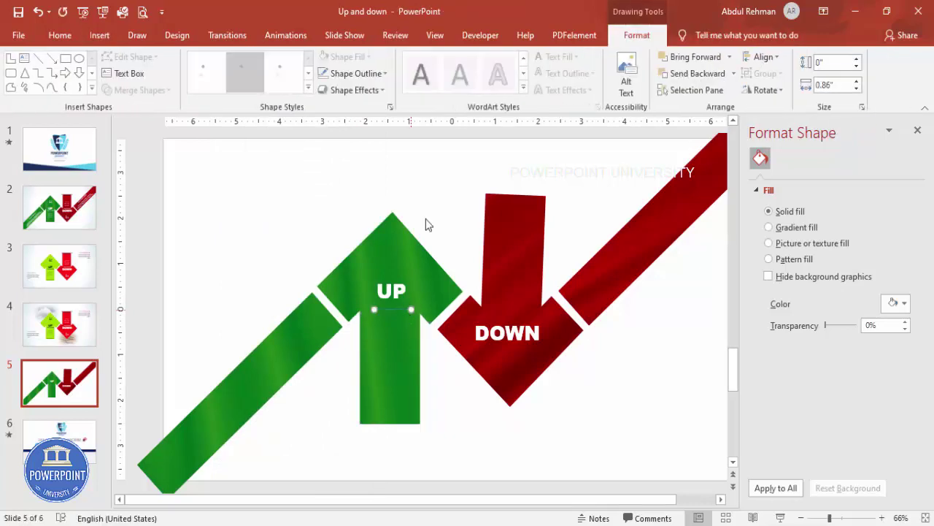
left_click(337, 74)
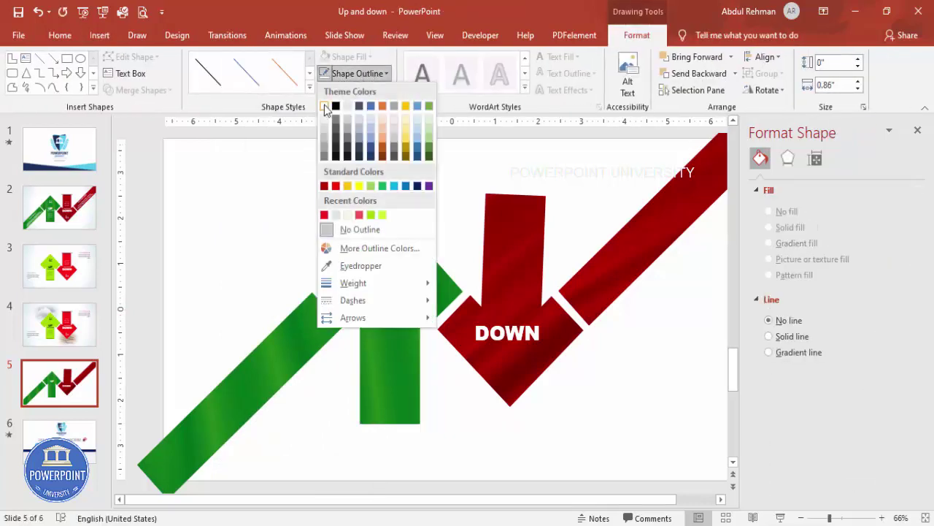
left_click(324, 107)
left_click(358, 73)
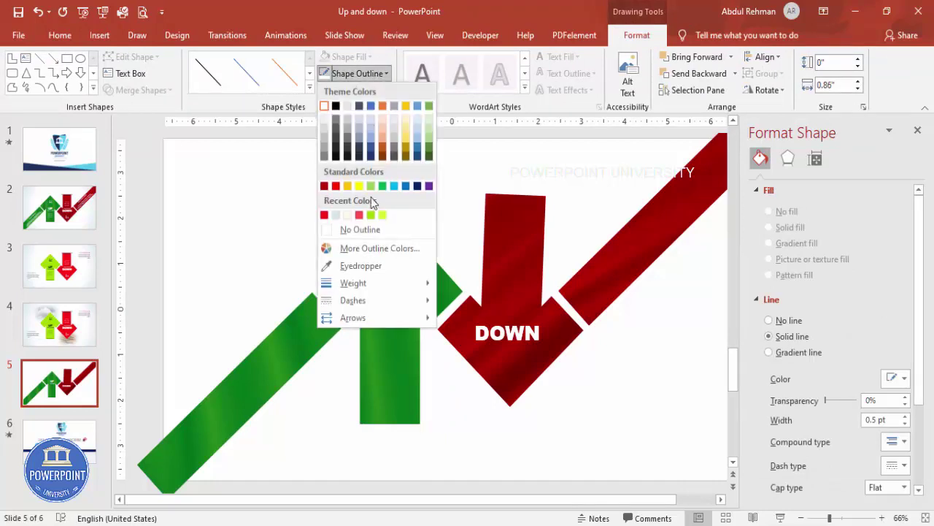
mouse_move(383, 299)
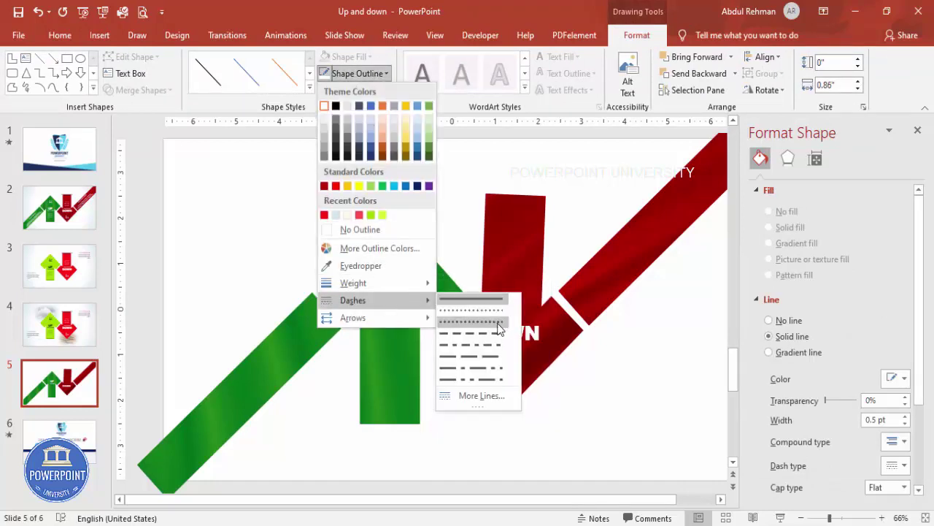
left_click(456, 317)
Duplicate the dashed line to sit just above the DOWN label.
left_click_drag(398, 311, 514, 317)
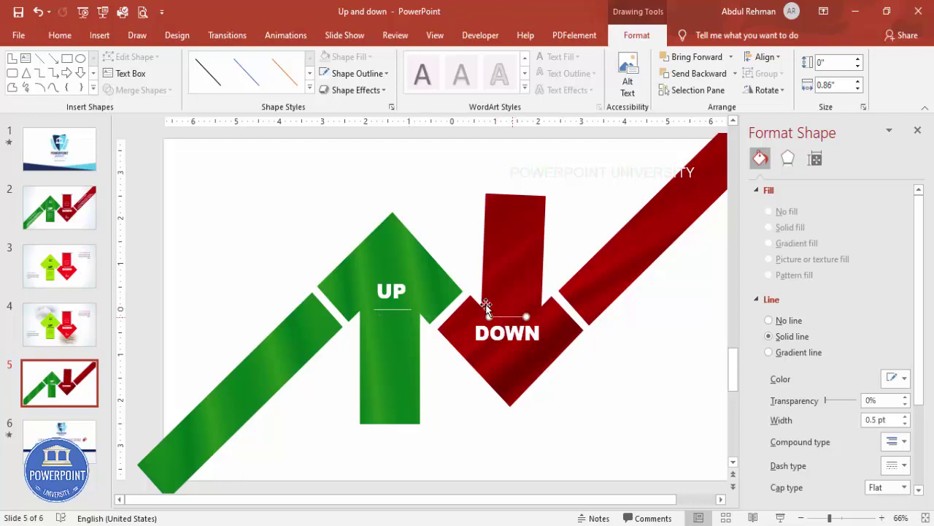
left_click(433, 387)
left_click(99, 35)
left_click(617, 72)
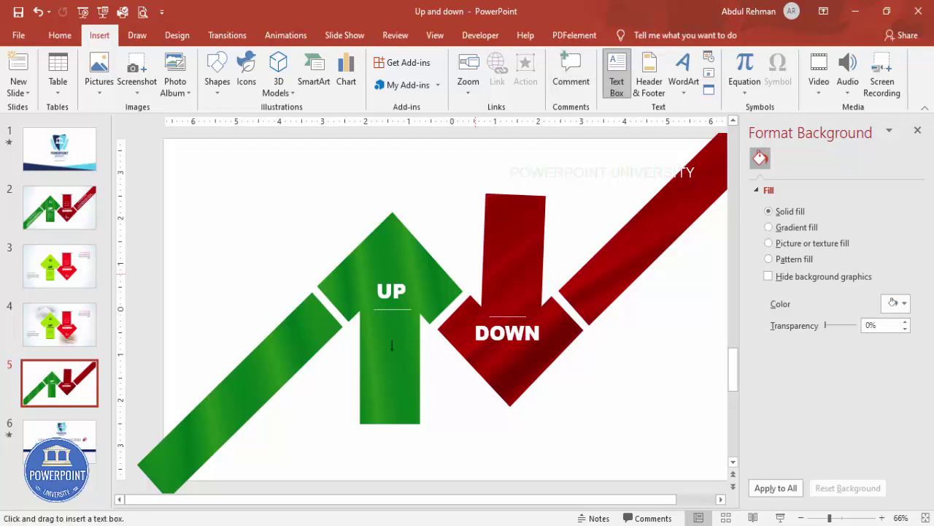
Add a text box below UP with =lorem() text trimmed to a short paragraph.
left_click_drag(380, 338, 442, 391)
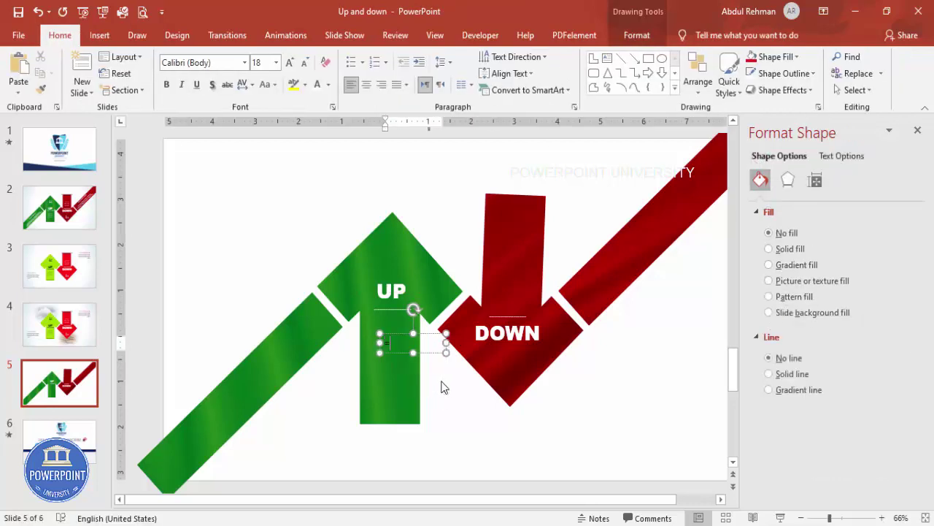
type("=lorem()")
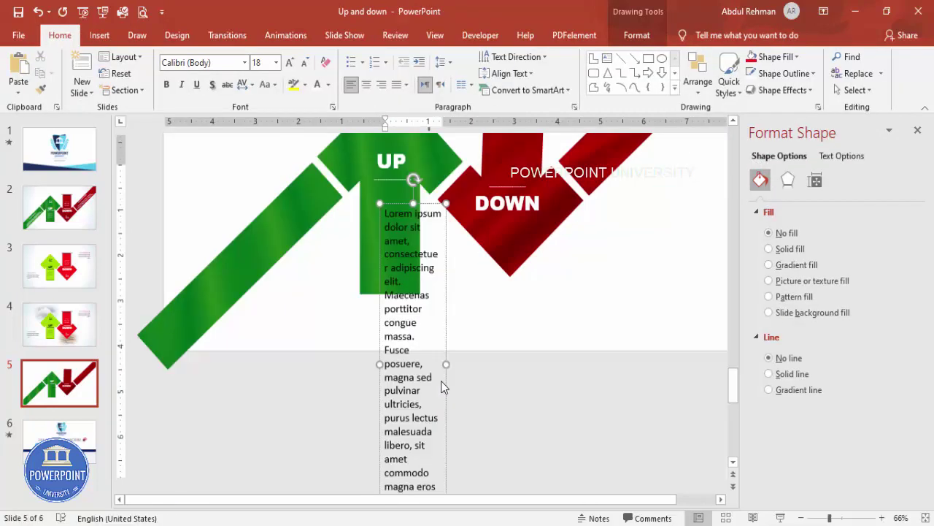
key("Return")
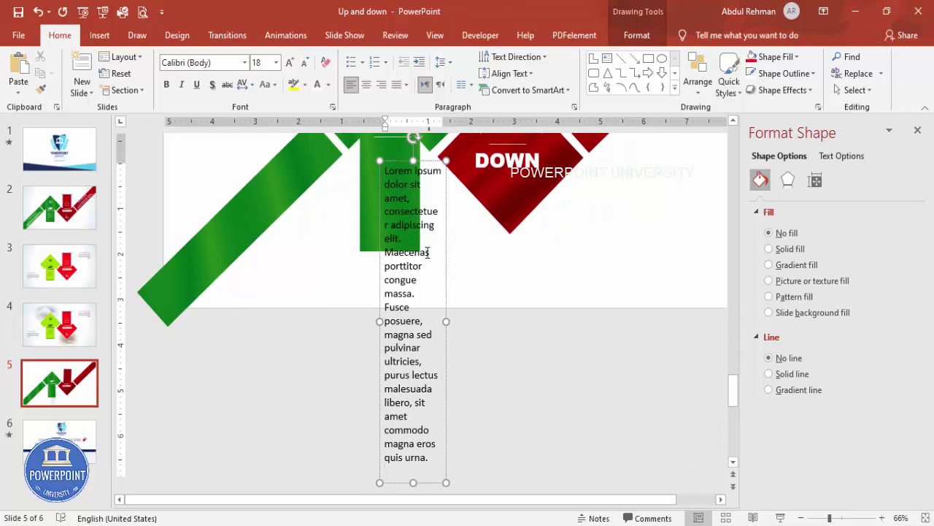
left_click_drag(385, 253, 482, 506)
key("Delete")
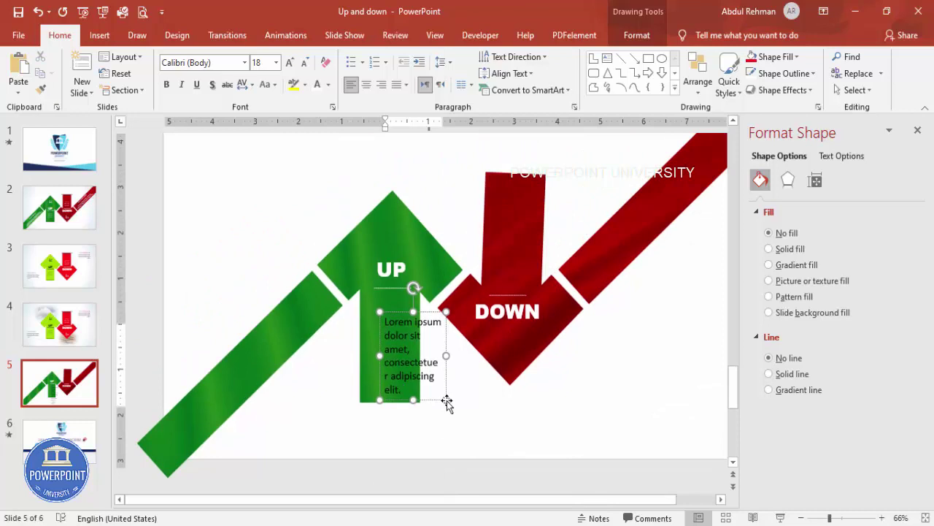
Center the paragraph under UP at 12 pt and copy it onto the red arrow.
left_click(366, 84)
left_click_drag(432, 326, 412, 319)
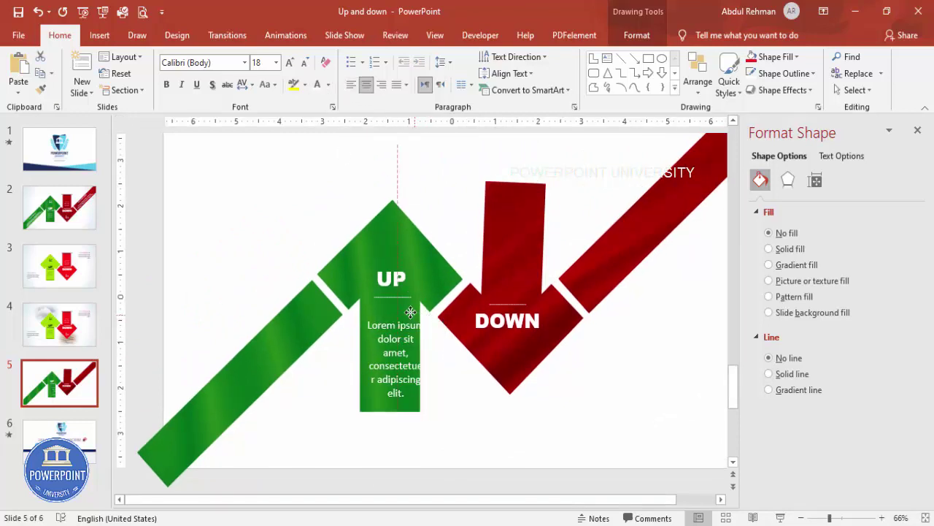
left_click(306, 63)
left_click(305, 64)
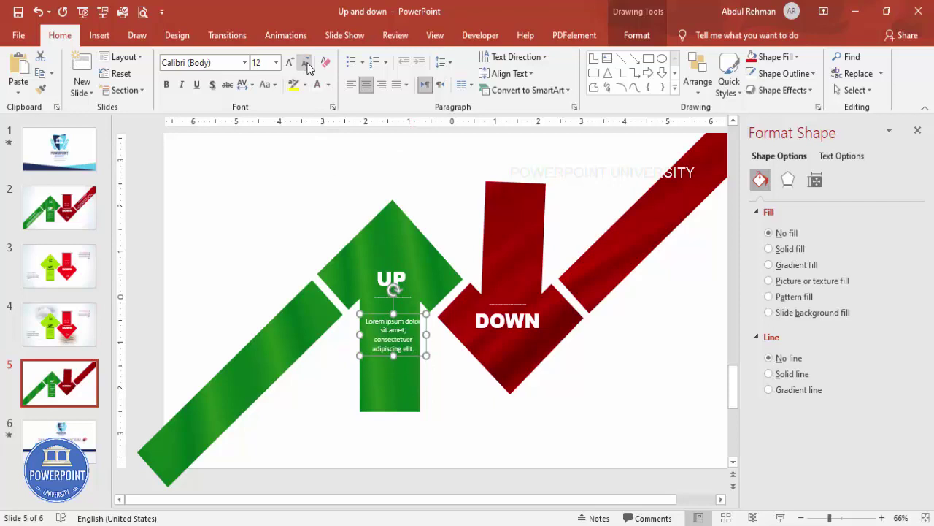
left_click(305, 63)
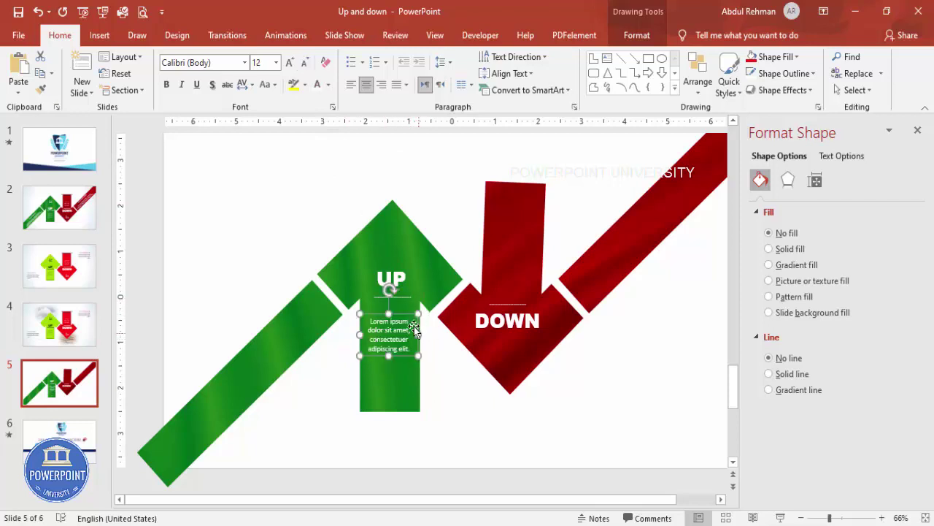
left_click_drag(399, 311, 531, 239)
left_click(571, 386)
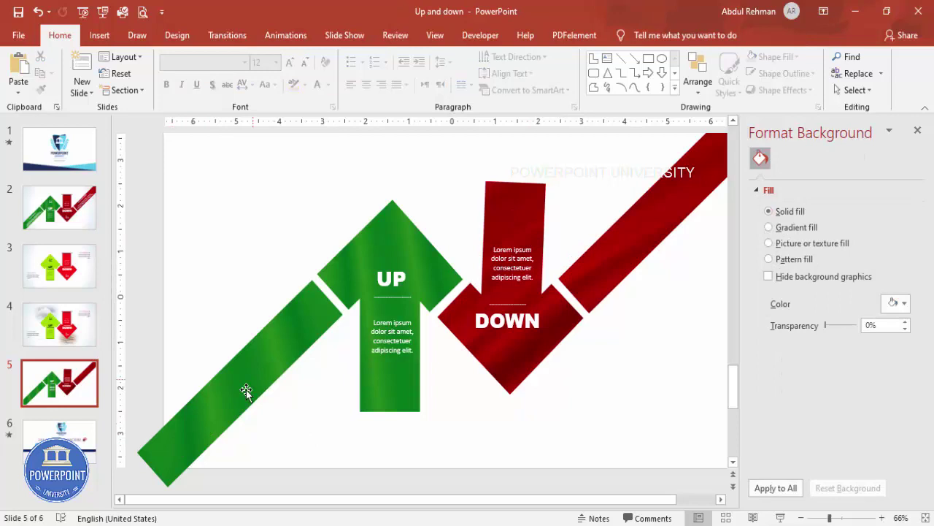